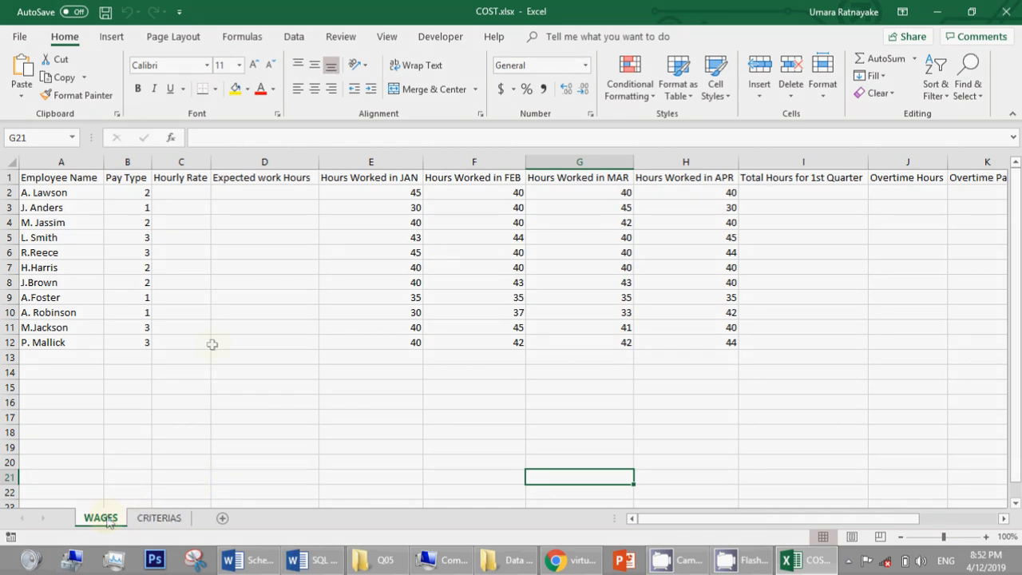
Compare the empty Hourly Rate and Expected work Hours columns in WAGES with the pay type table in CRITERIAS.
click(178, 297)
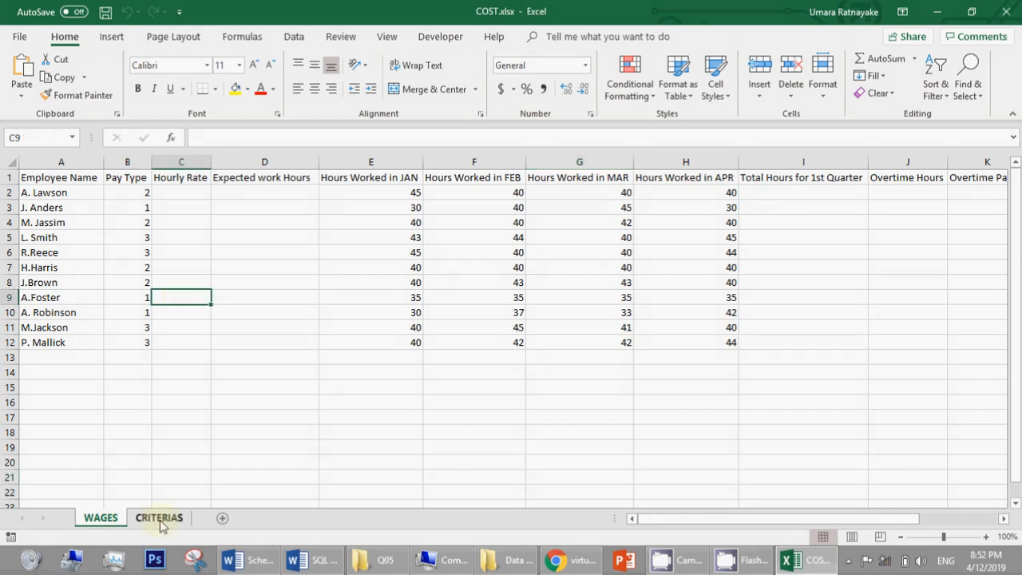
click(161, 519)
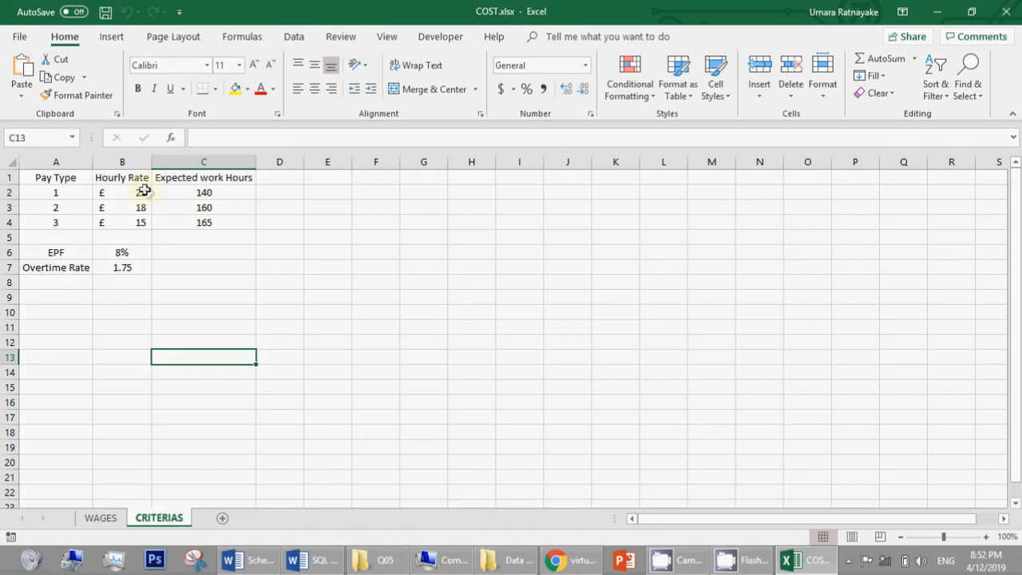
click(101, 519)
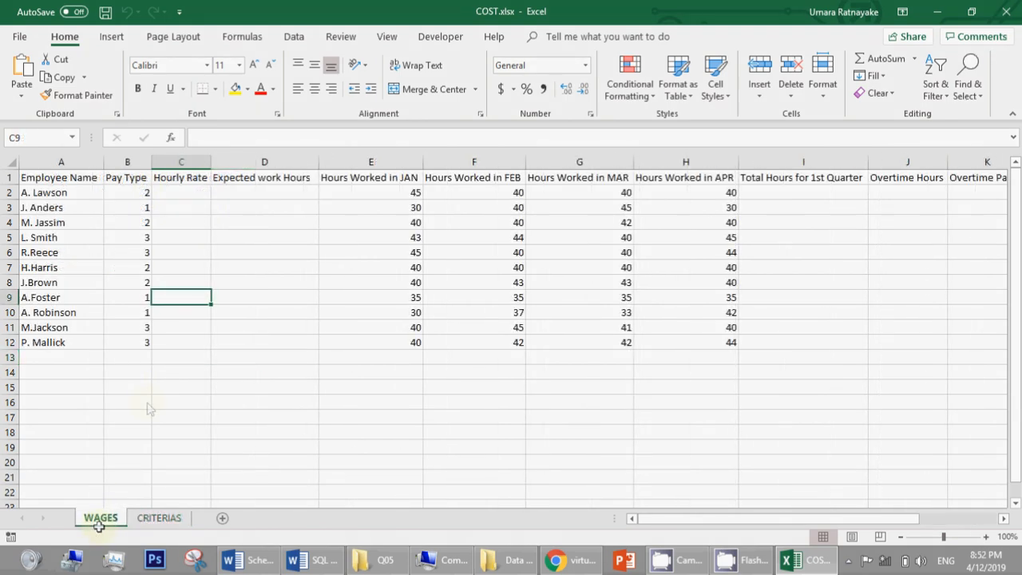
click(200, 192)
click(249, 194)
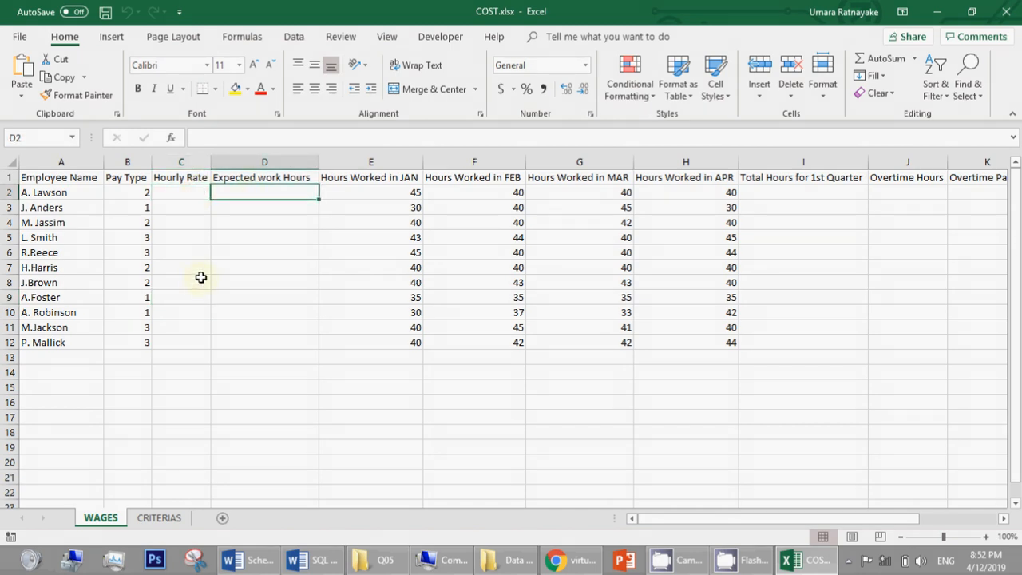
click(149, 518)
click(108, 518)
click(151, 518)
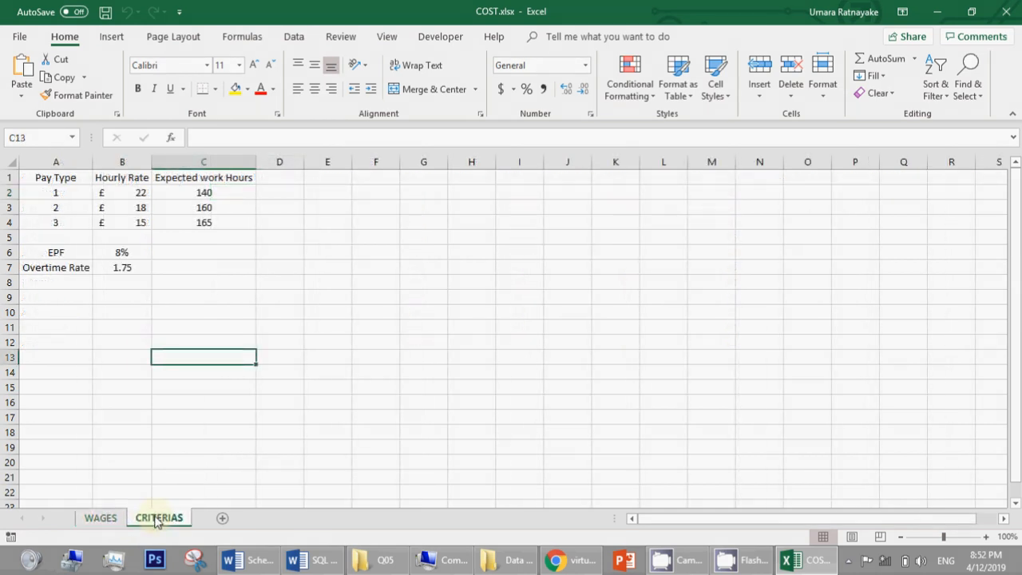
click(101, 517)
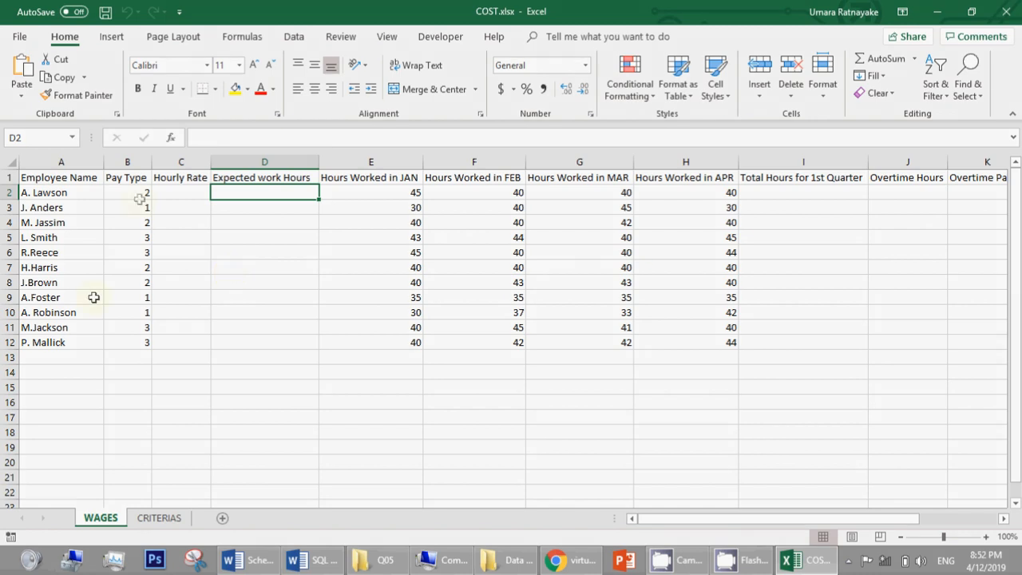
click(167, 517)
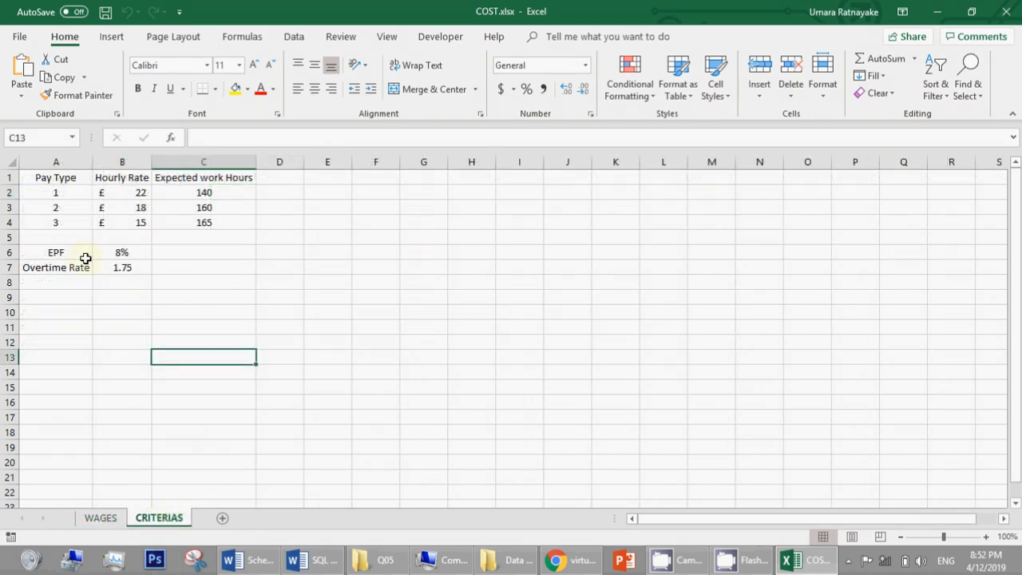
click(97, 519)
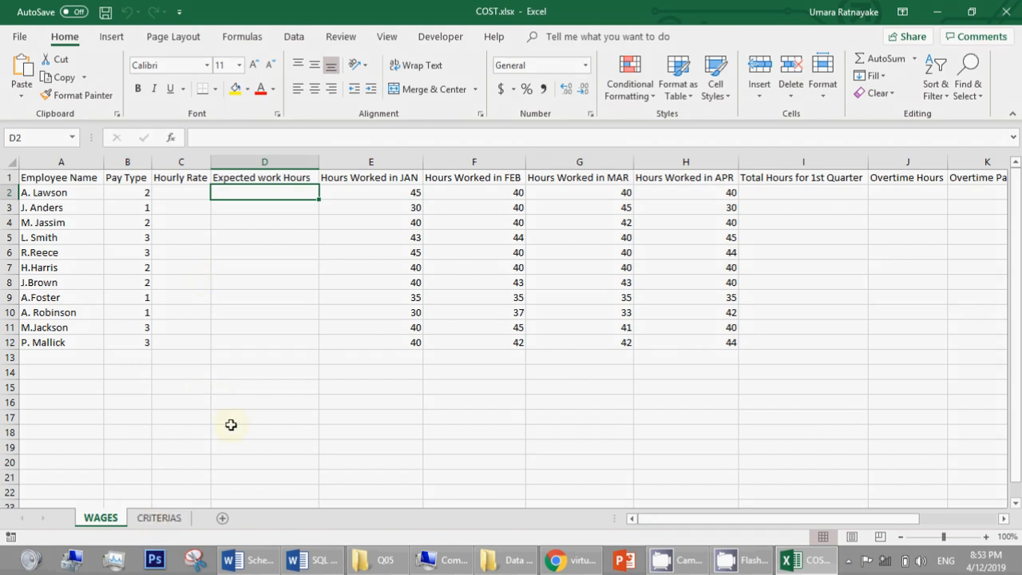
Sort the pay type table A1:C4 on the CRITERIAS sheet by Pay Type, smallest to largest, treating the first row as headers.
click(160, 519)
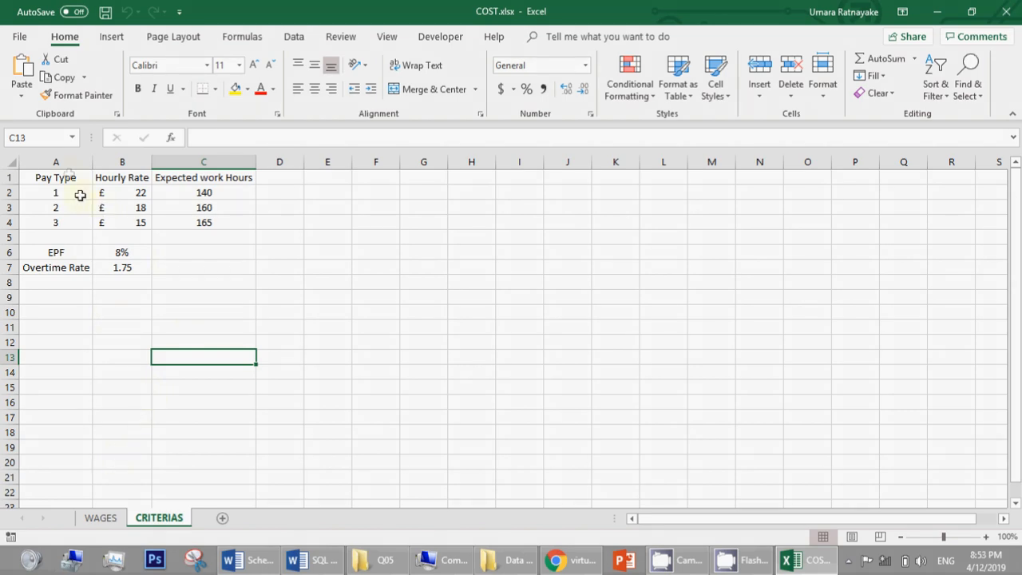
drag(69, 175, 222, 217)
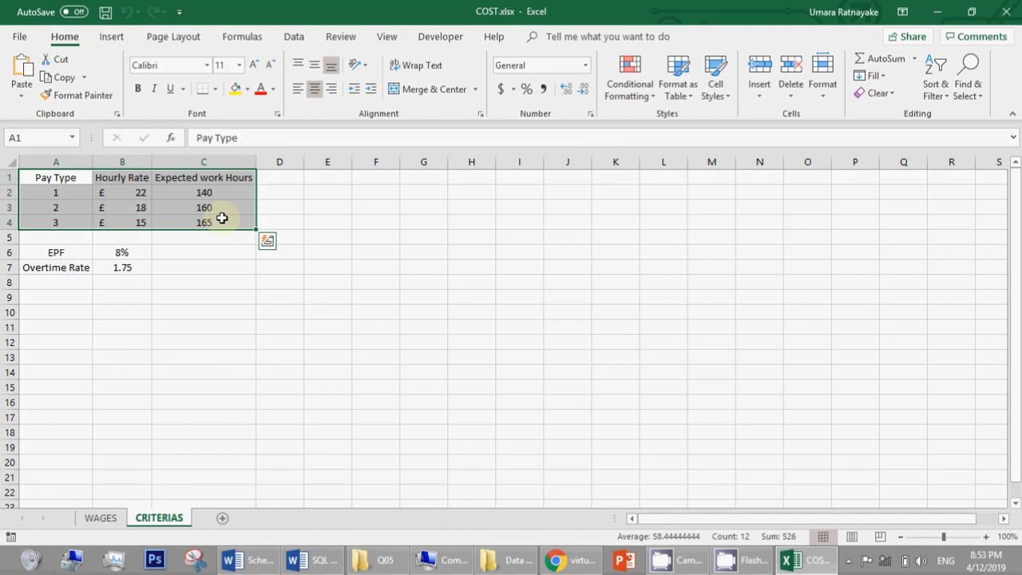
click(386, 206)
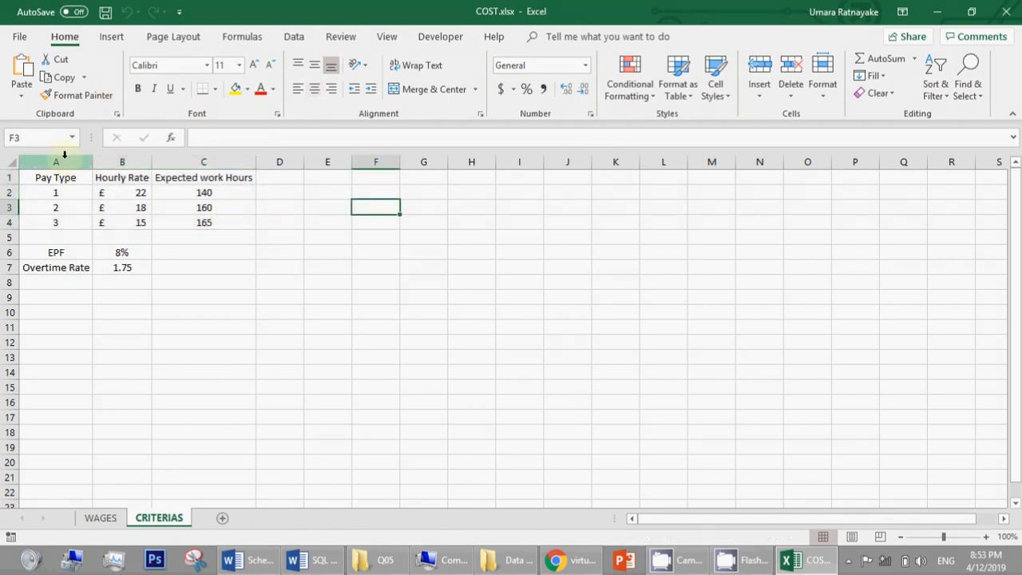
drag(61, 175, 244, 223)
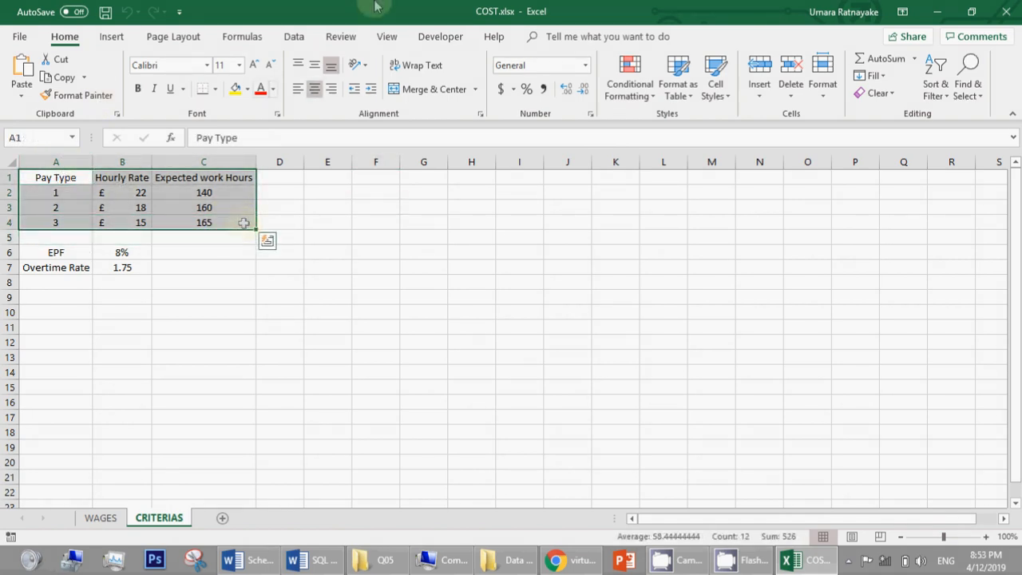
click(293, 38)
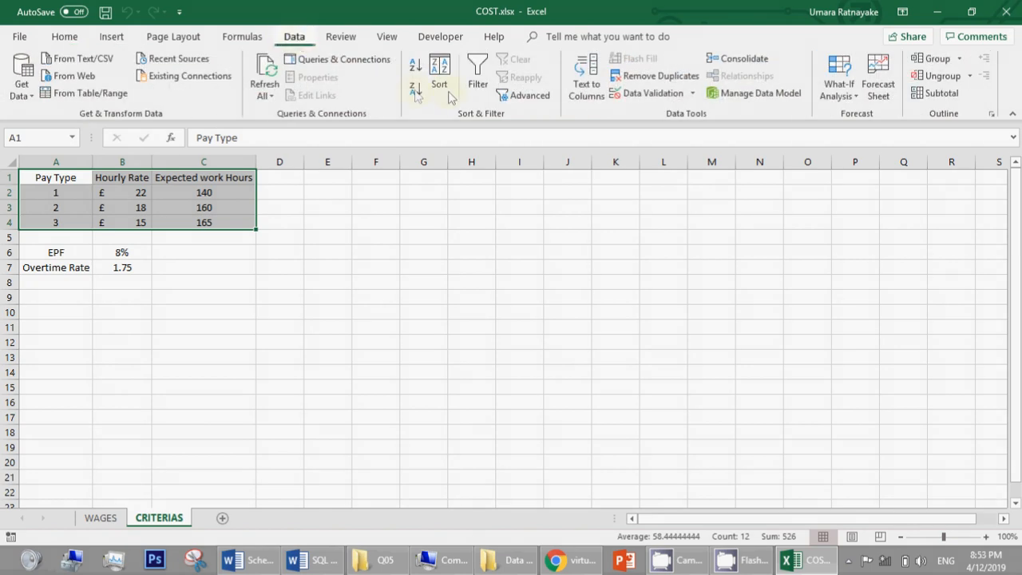
click(437, 77)
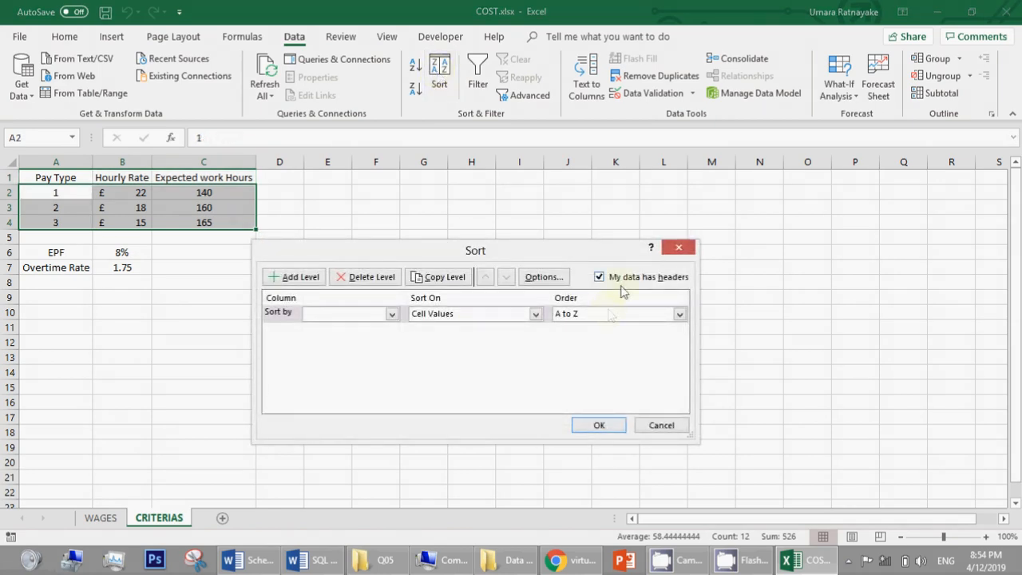
click(391, 315)
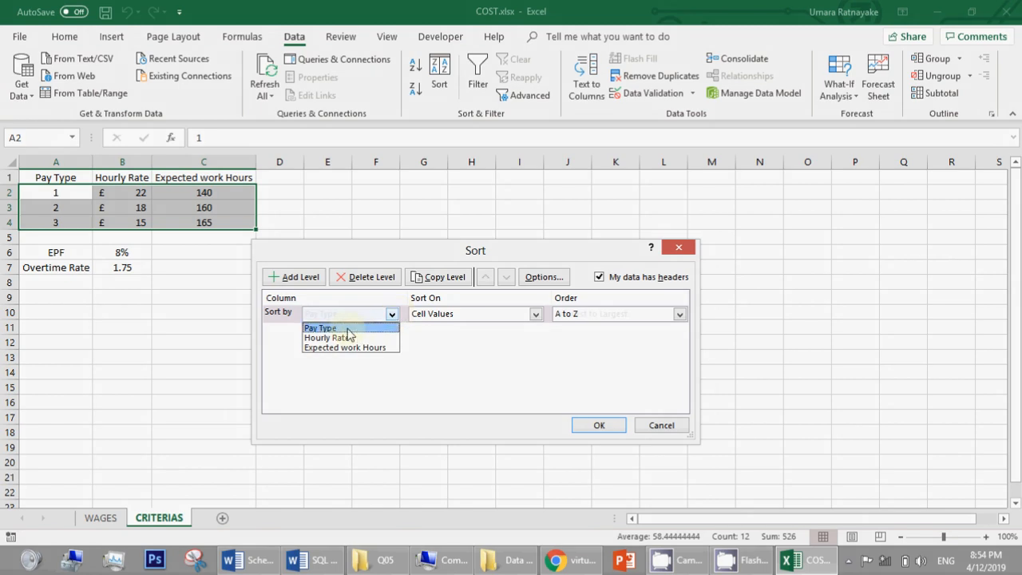
click(347, 329)
click(601, 426)
click(436, 328)
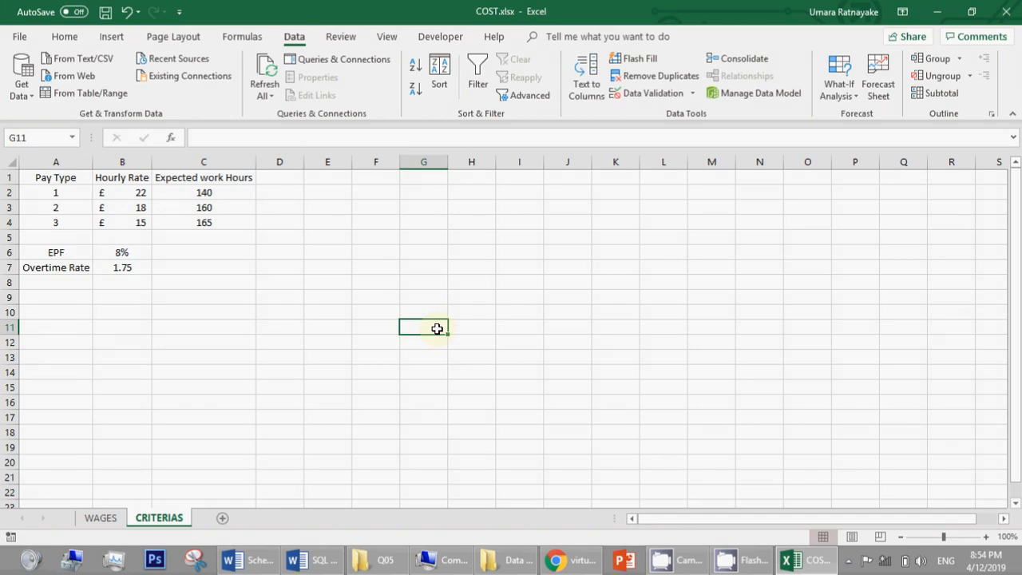
Insert a LOOKUP function in cell C2 of the WAGES sheet, using the lookup_value, lookup_vector, result_vector argument form.
click(102, 518)
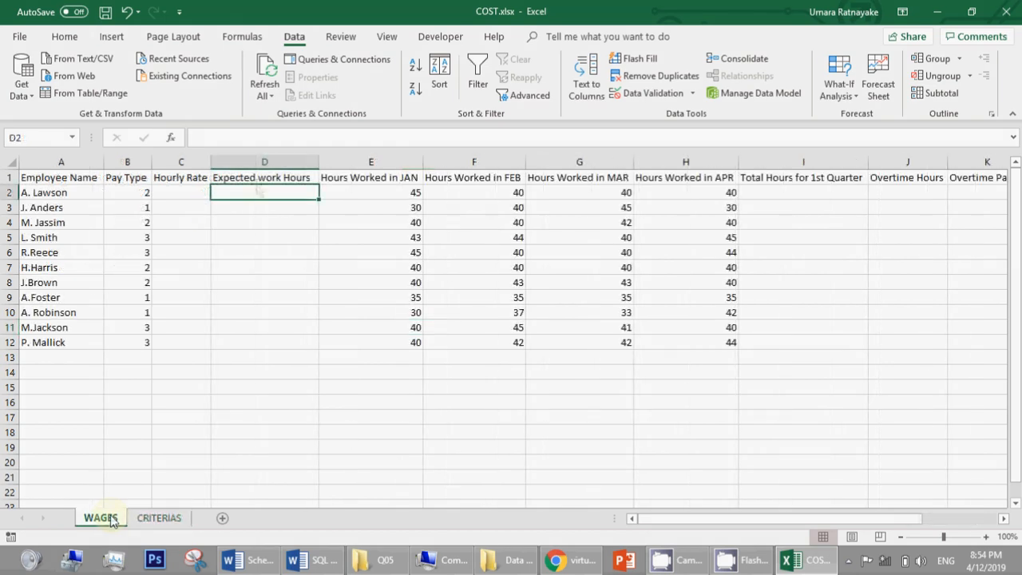
click(185, 188)
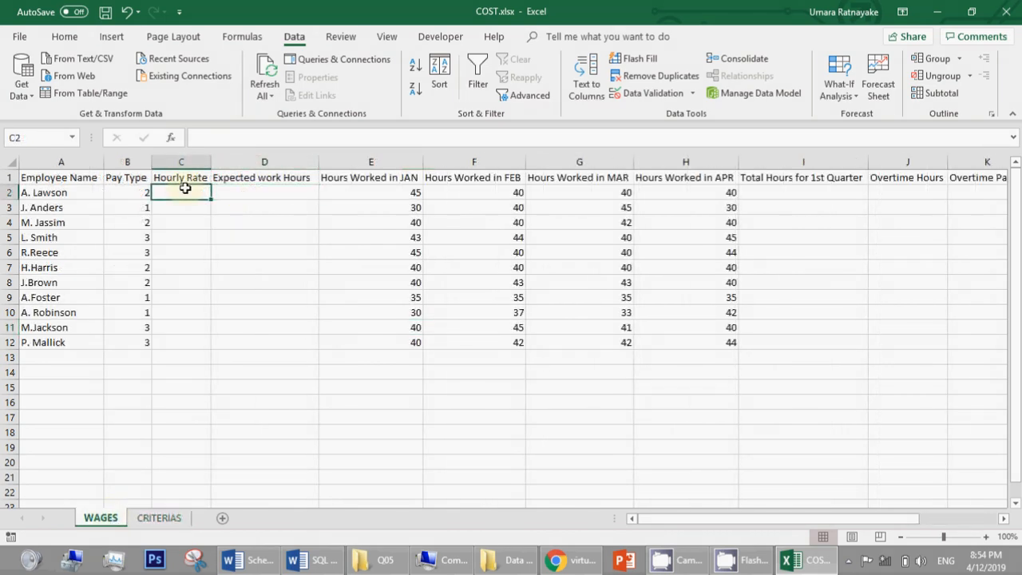
click(171, 139)
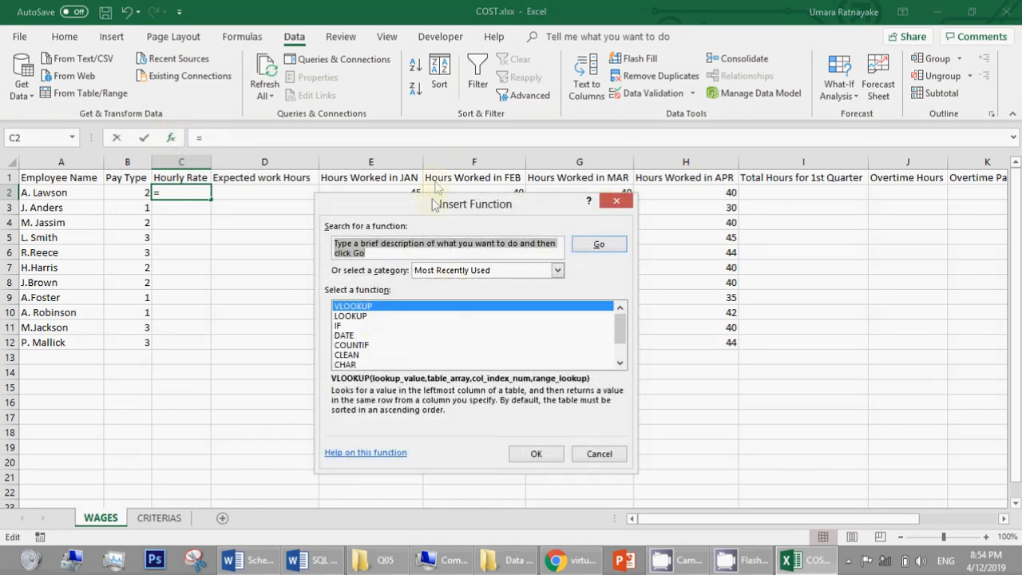
drag(432, 201, 423, 192)
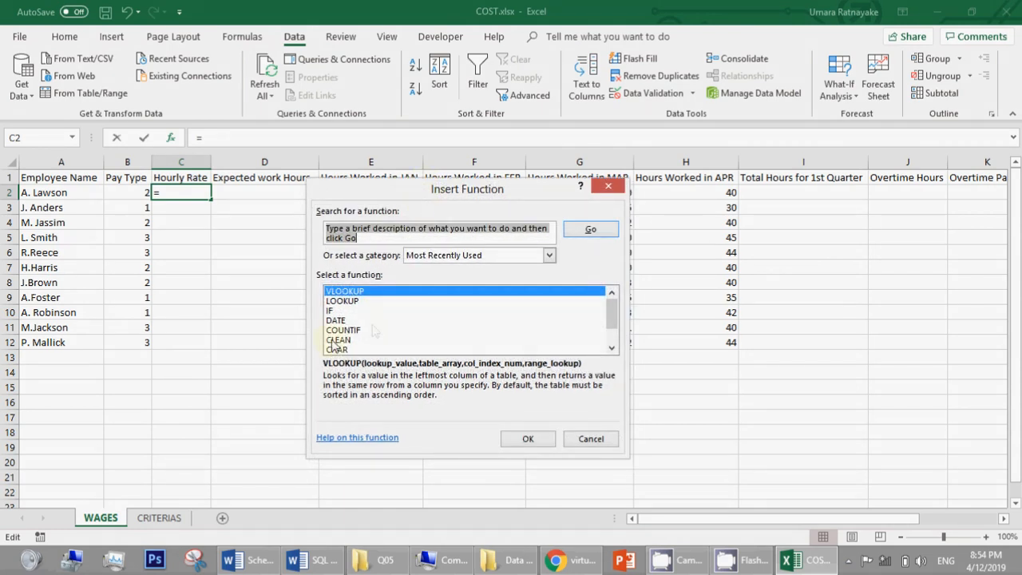
click(458, 257)
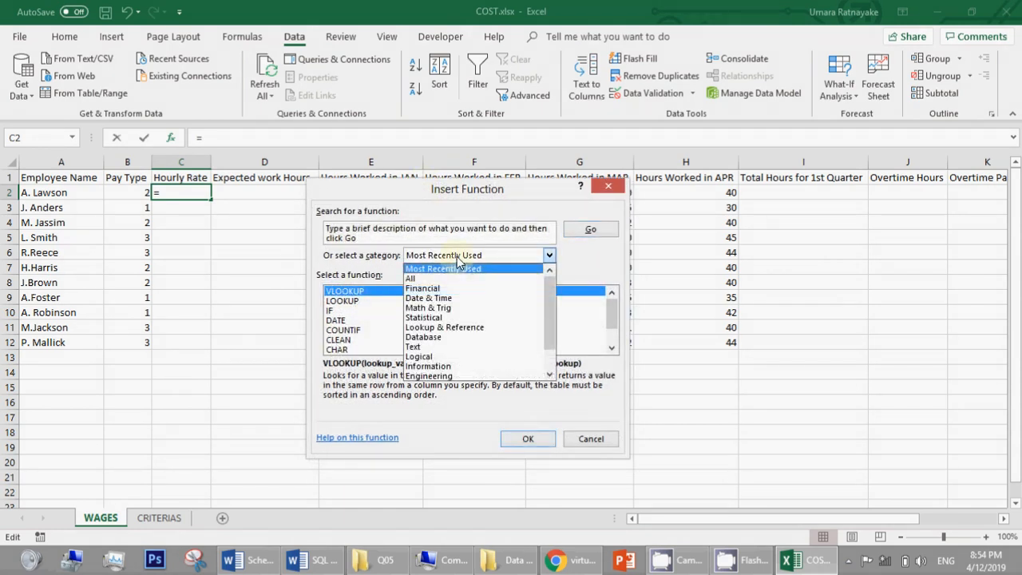
click(414, 279)
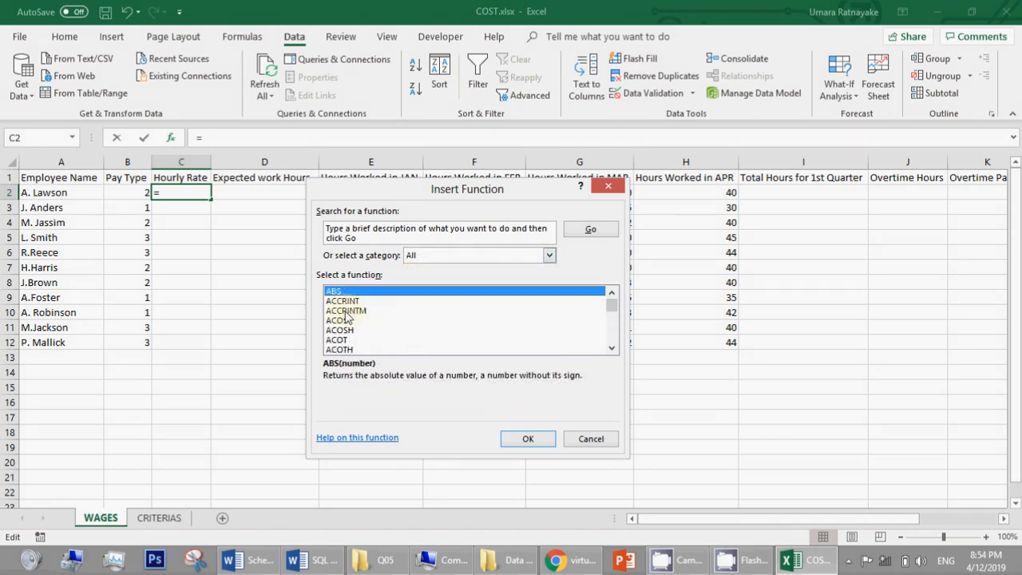
text(loo)
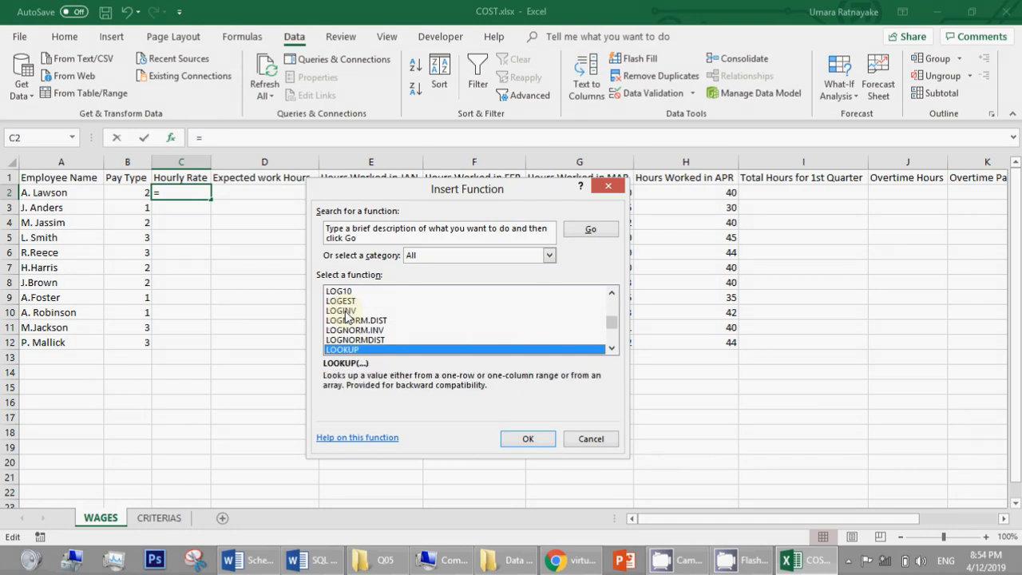
click(527, 441)
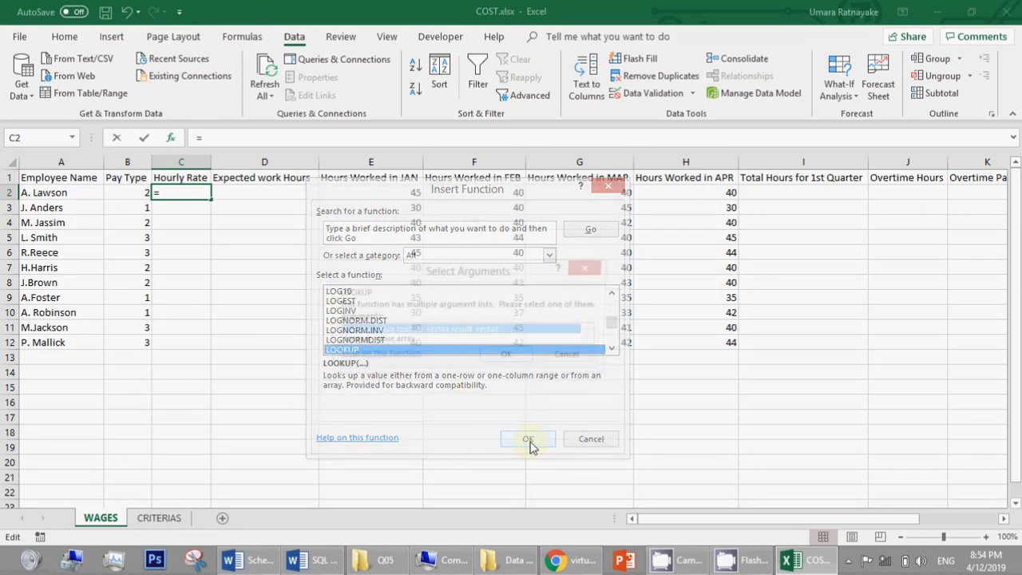
click(498, 359)
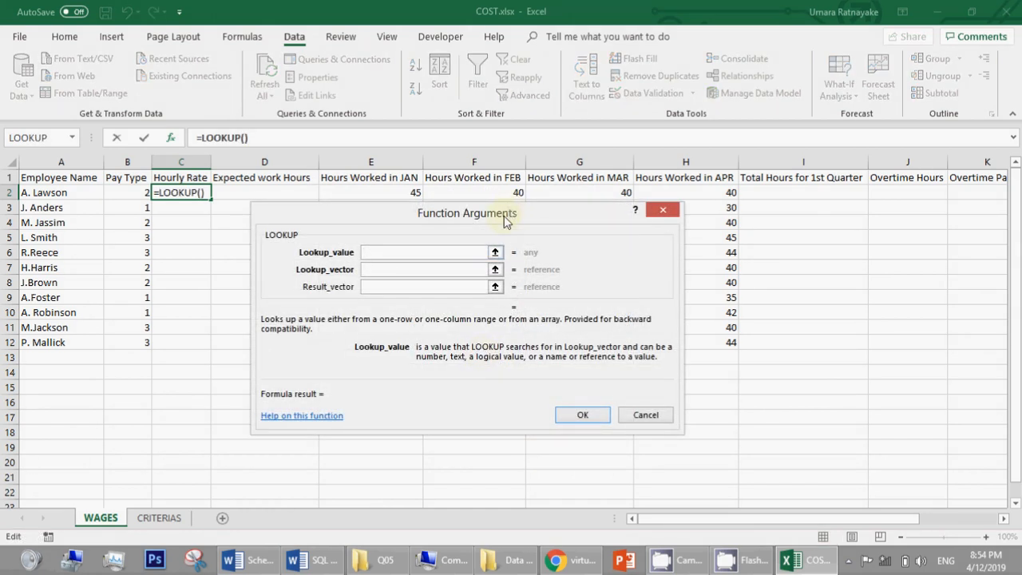
Set the LOOKUP value to B2 and the lookup vector to the absolute range CRITERIAS!$A$2:$A$4.
drag(504, 221, 500, 246)
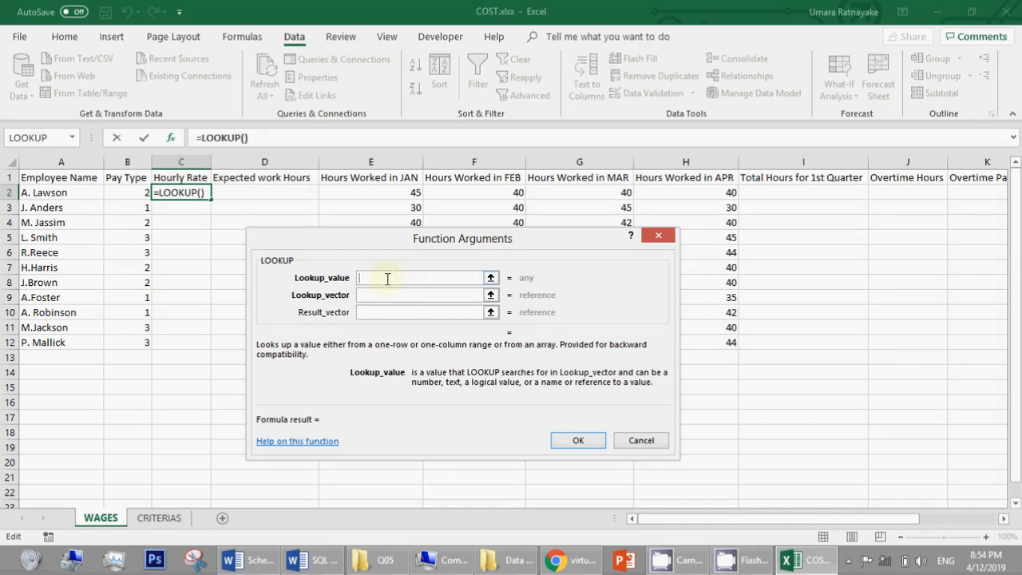
click(129, 193)
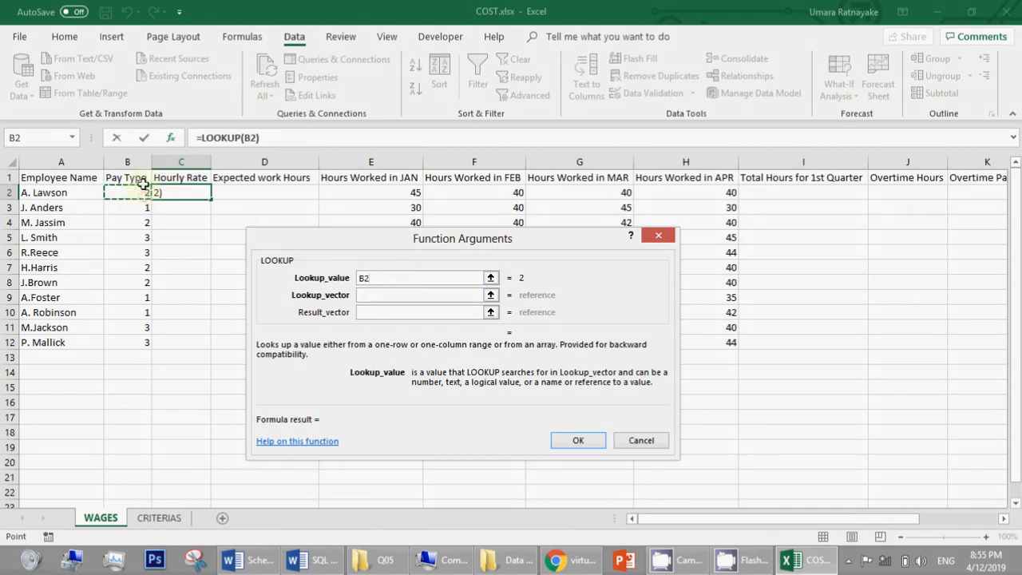
click(398, 294)
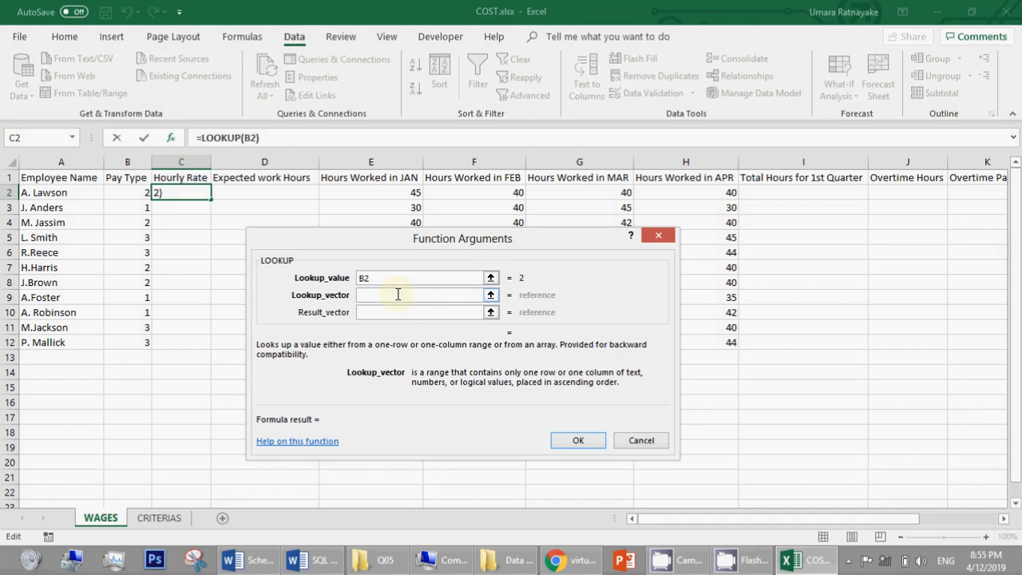
click(158, 519)
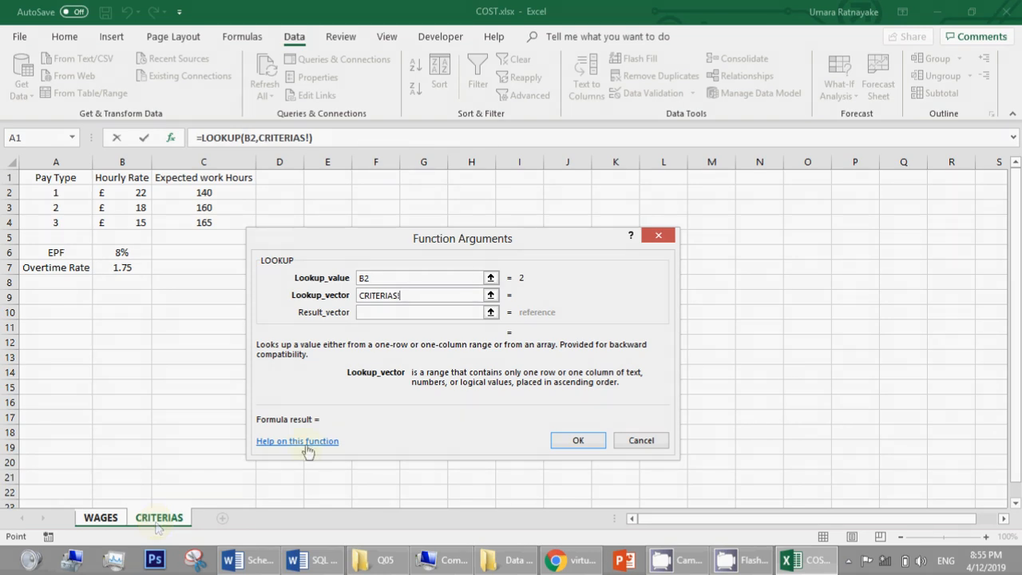
drag(76, 187, 77, 222)
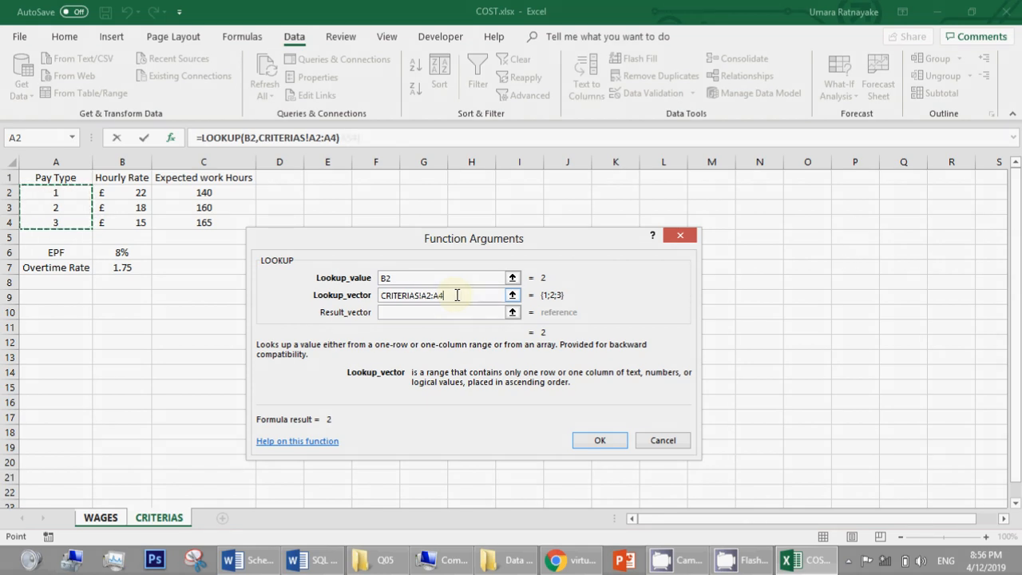
key(F4)
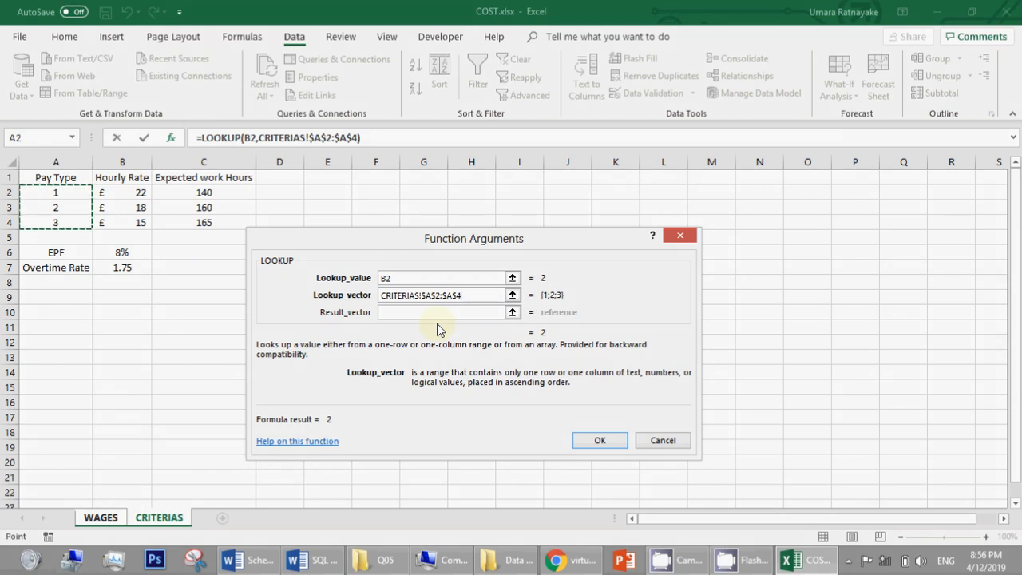
Set the LOOKUP result vector to the hourly rates as the absolute range CRITERIAS!$B$2:$B$4.
click(407, 313)
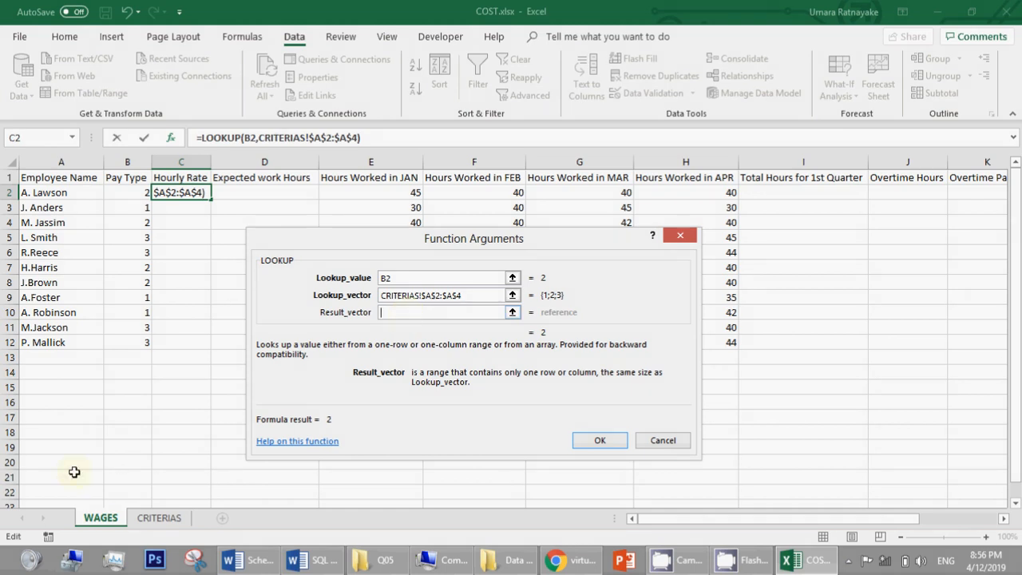
click(160, 519)
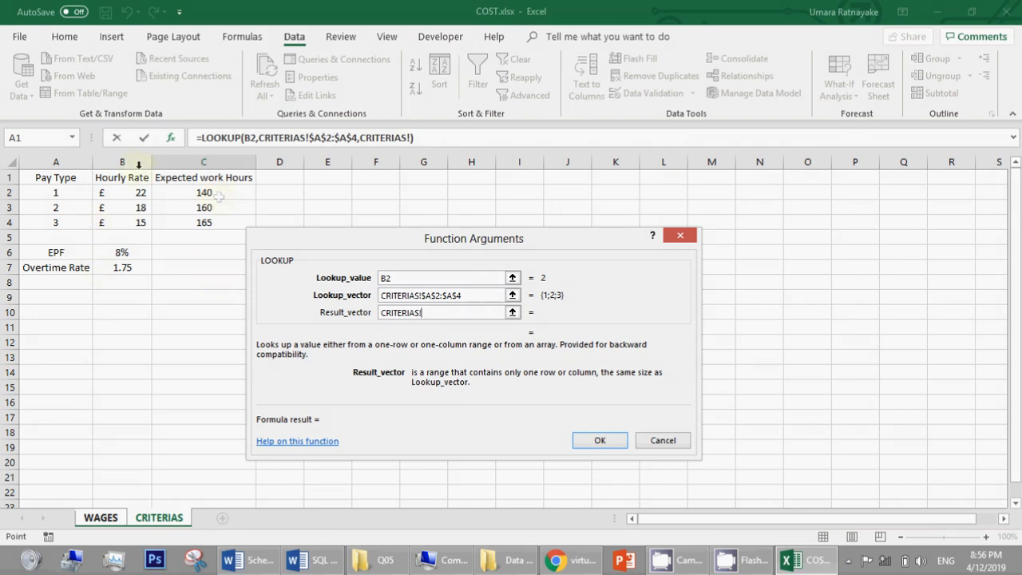
drag(140, 192, 140, 222)
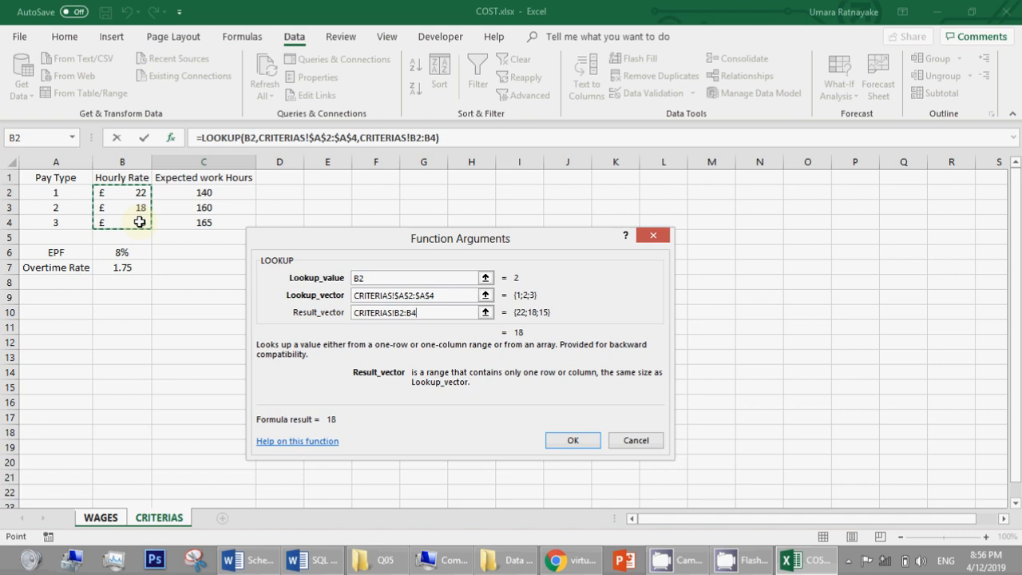
key(F4)
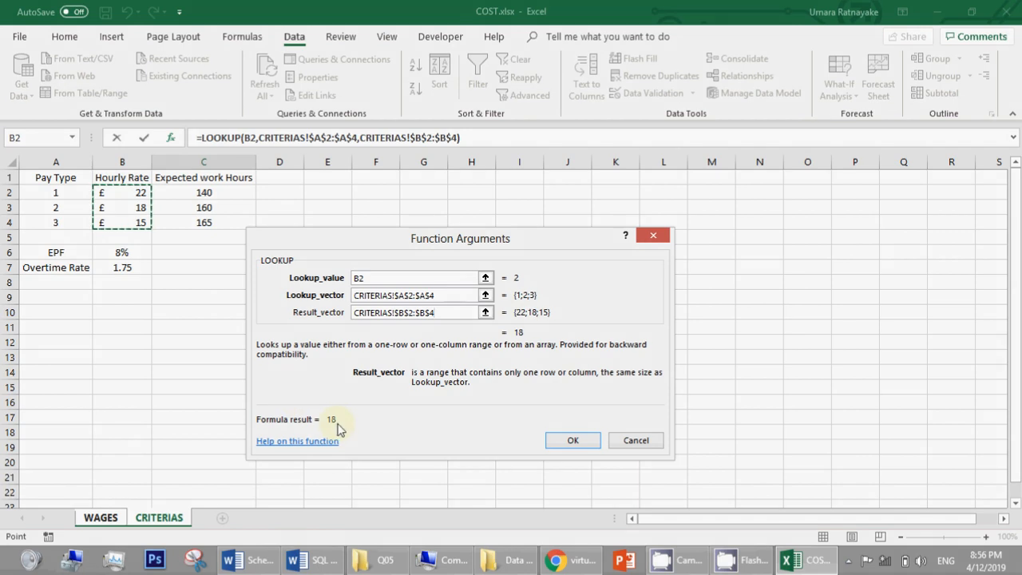
Complete the LOOKUP formula in C2 and fill it down the Hourly Rate column to C12.
click(572, 439)
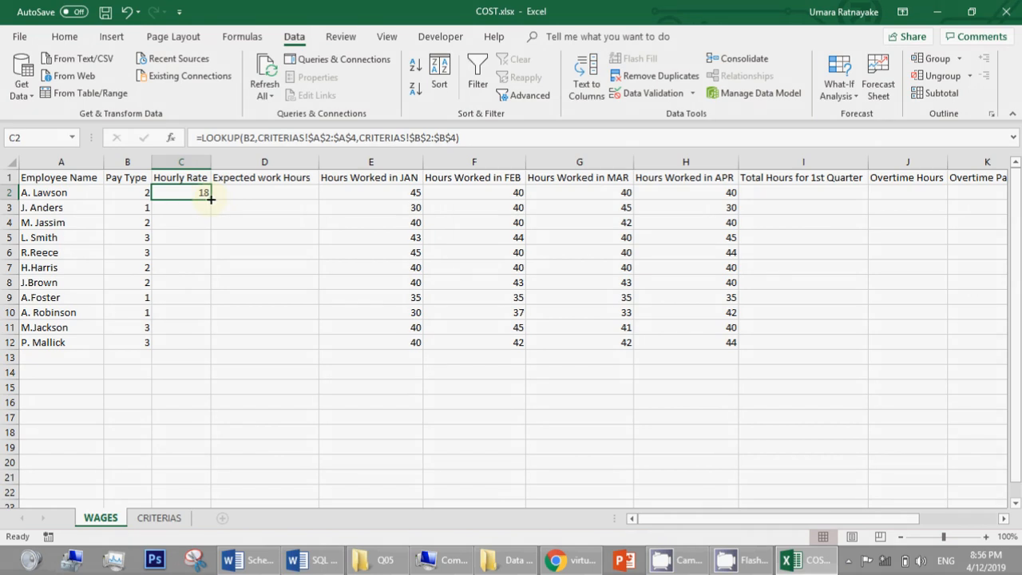
double_click(210, 198)
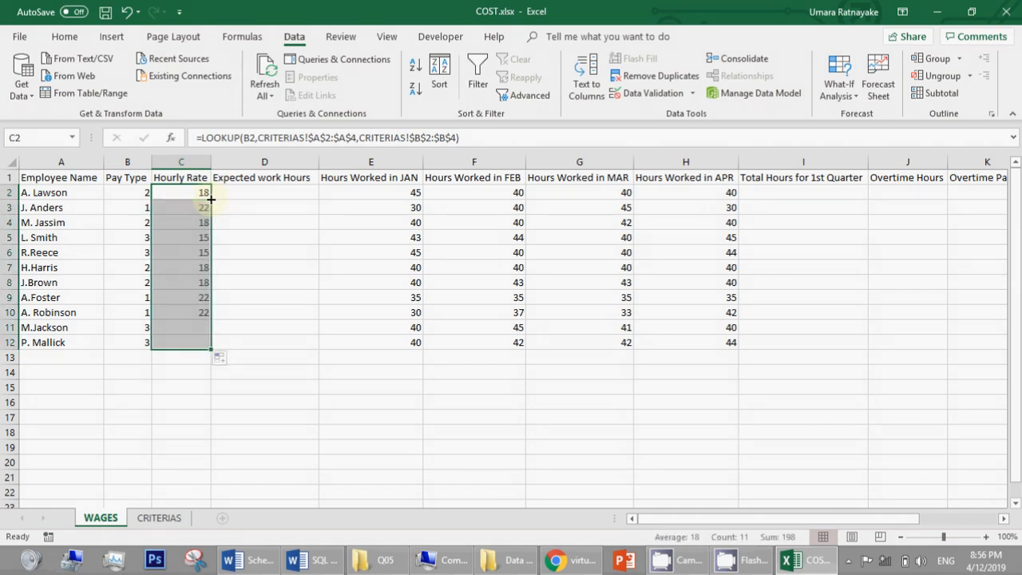
click(265, 254)
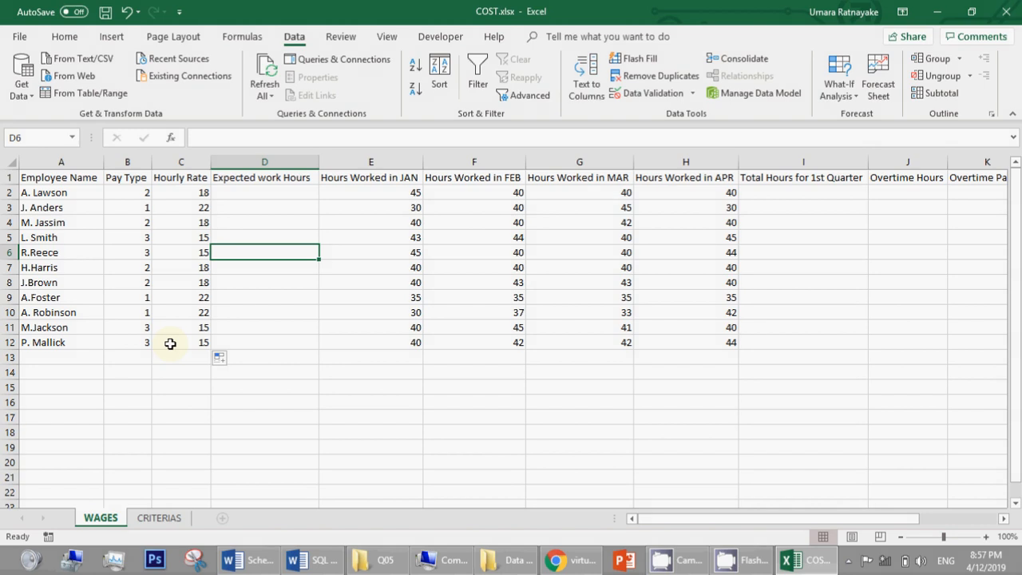
Set the hourly rate of pay type 2 on the CRITERIAS sheet to 25 and check the hourly rates on WAGES.
click(160, 517)
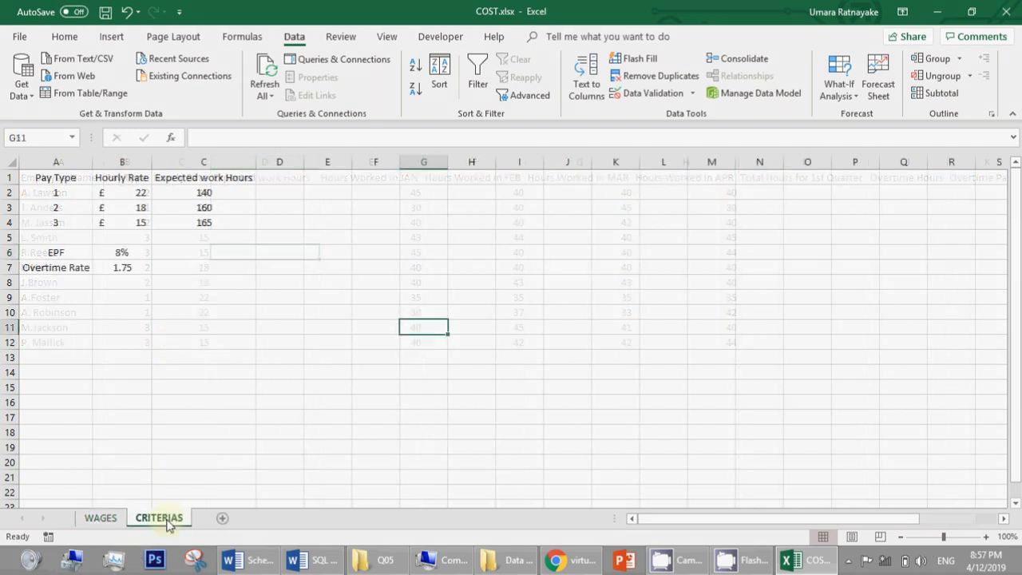
click(140, 210)
text(253)
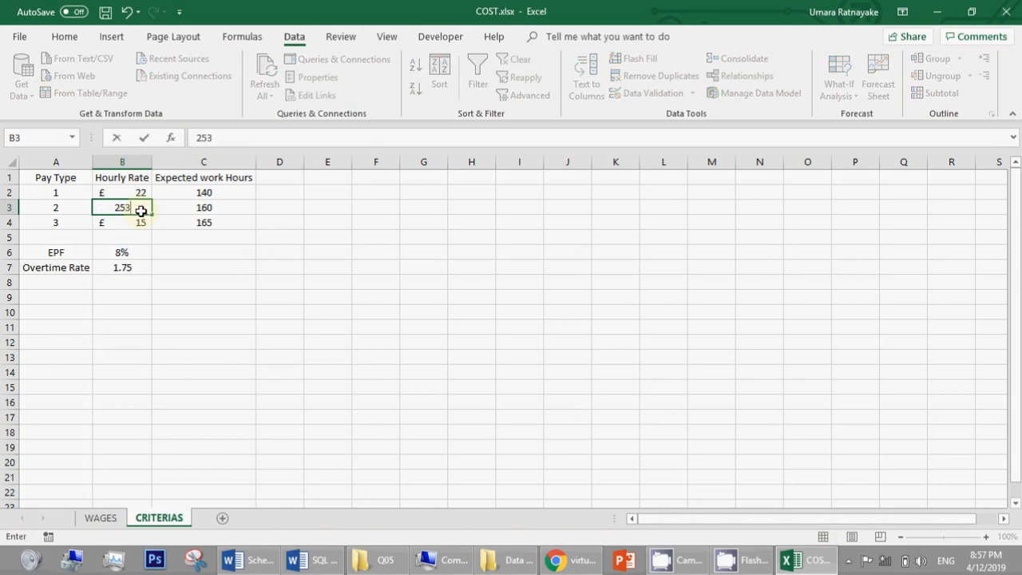
key(BackSpace)
key(Return)
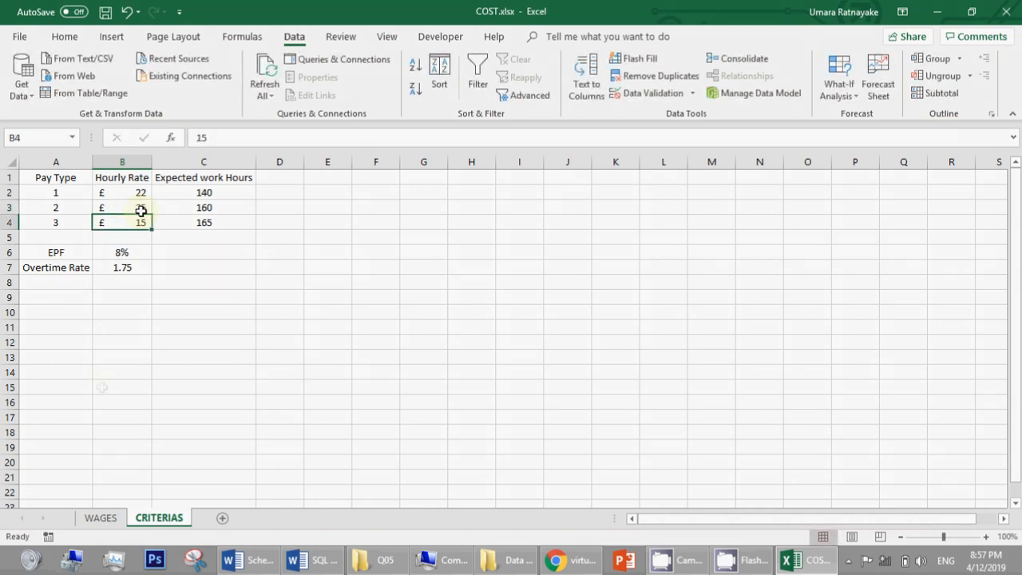
click(108, 519)
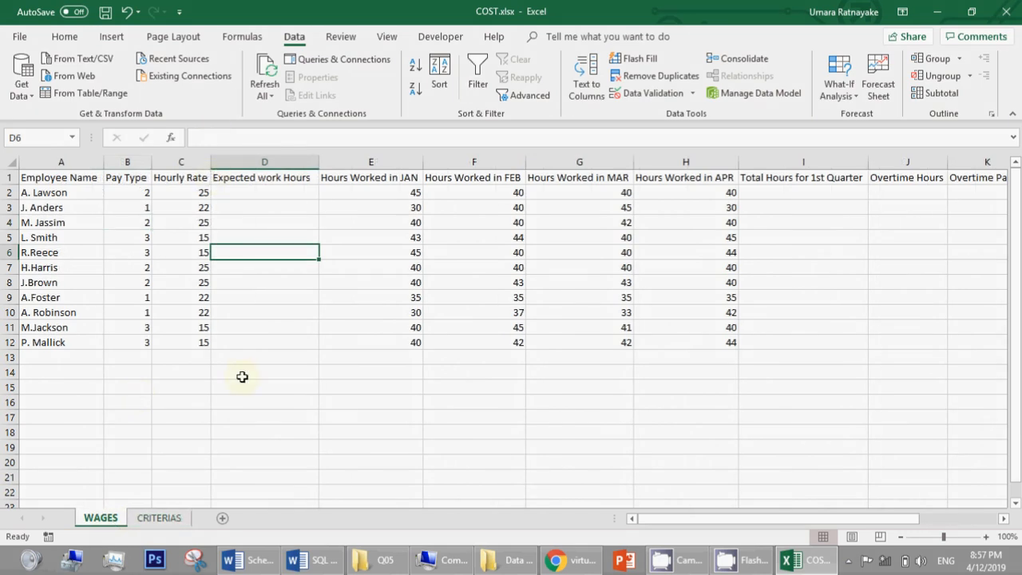
Undo the last hourly rate change on CRITERIAS and return to the WAGES sheet.
key(ctrl+Page_Down)
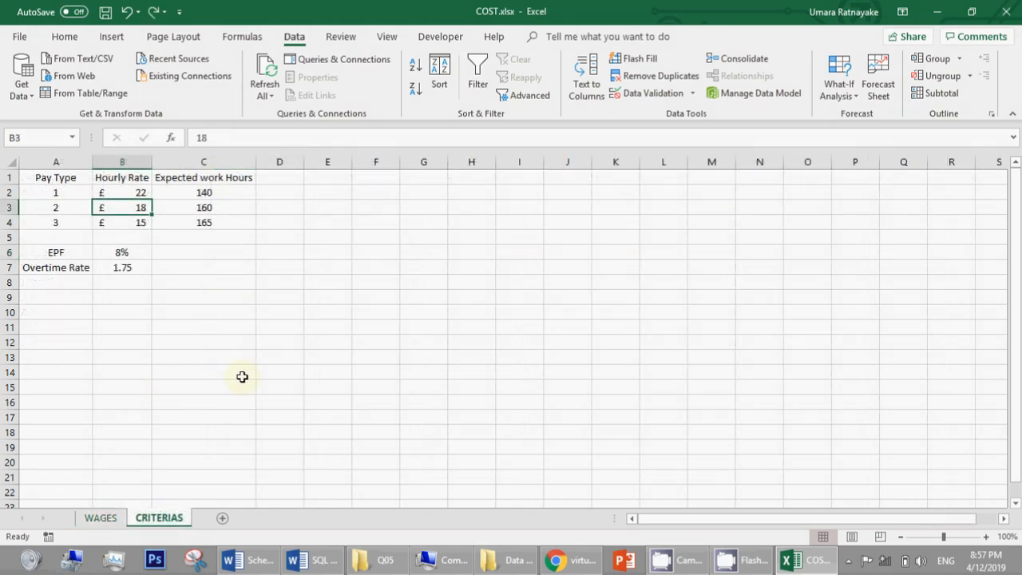
click(122, 518)
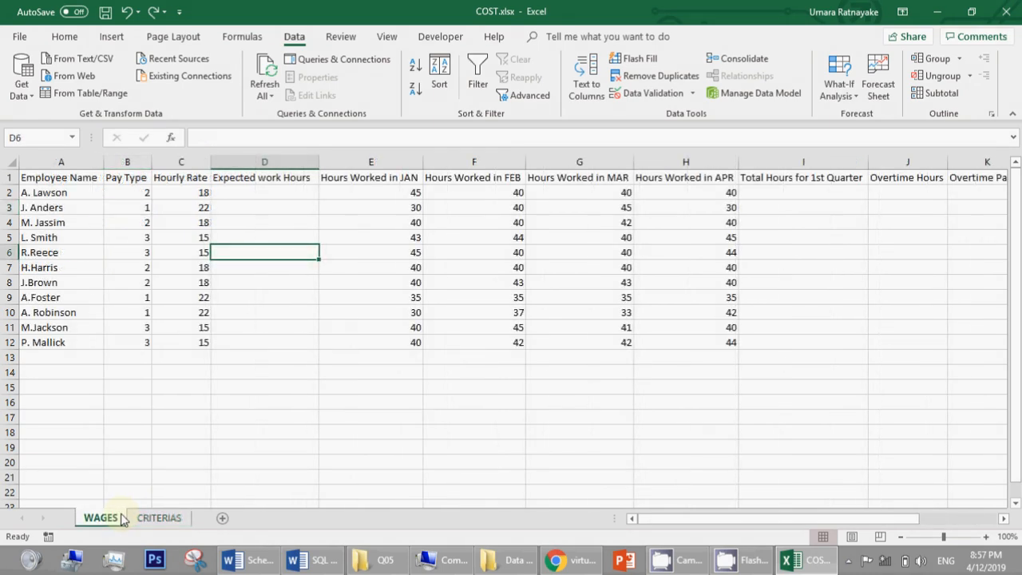
Insert a VLOOKUP function in cell D2 of the WAGES sheet for the Expected work Hours.
click(269, 192)
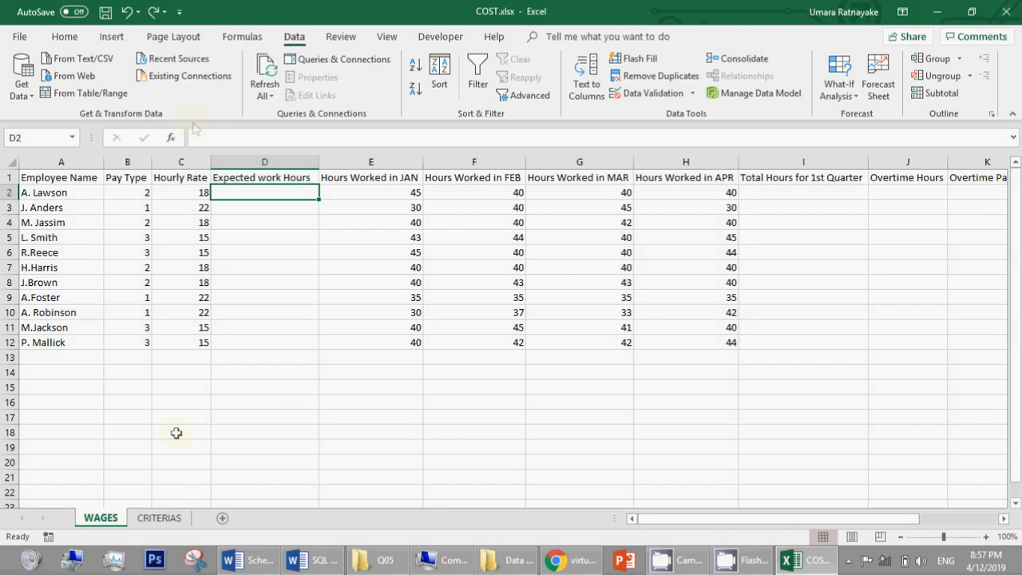
click(161, 519)
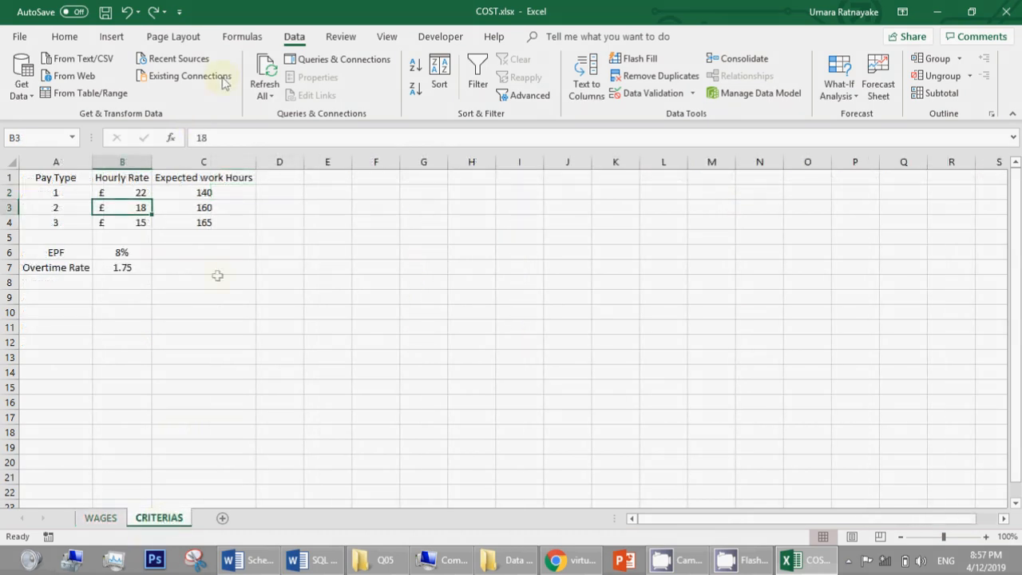
click(100, 517)
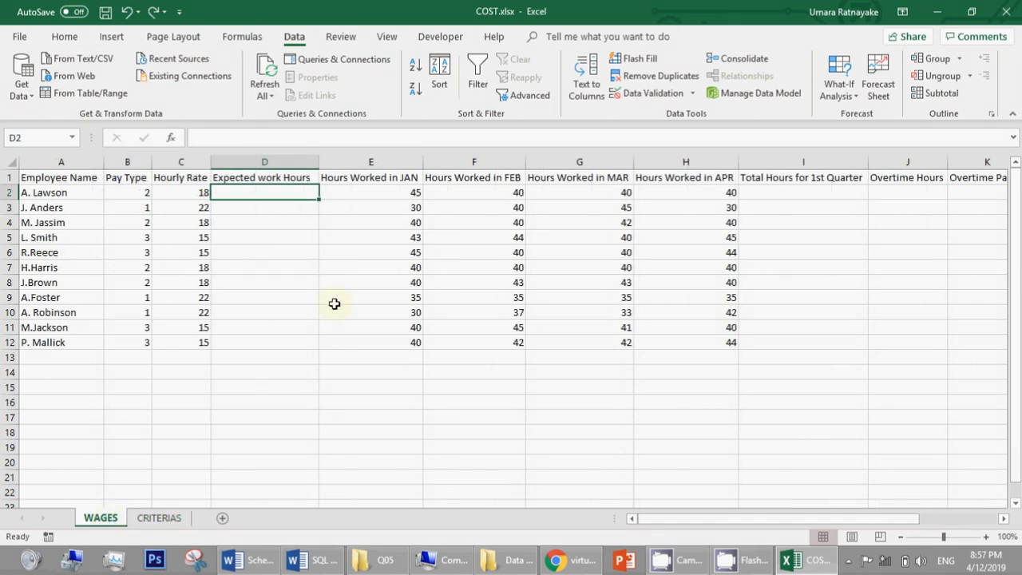
click(171, 138)
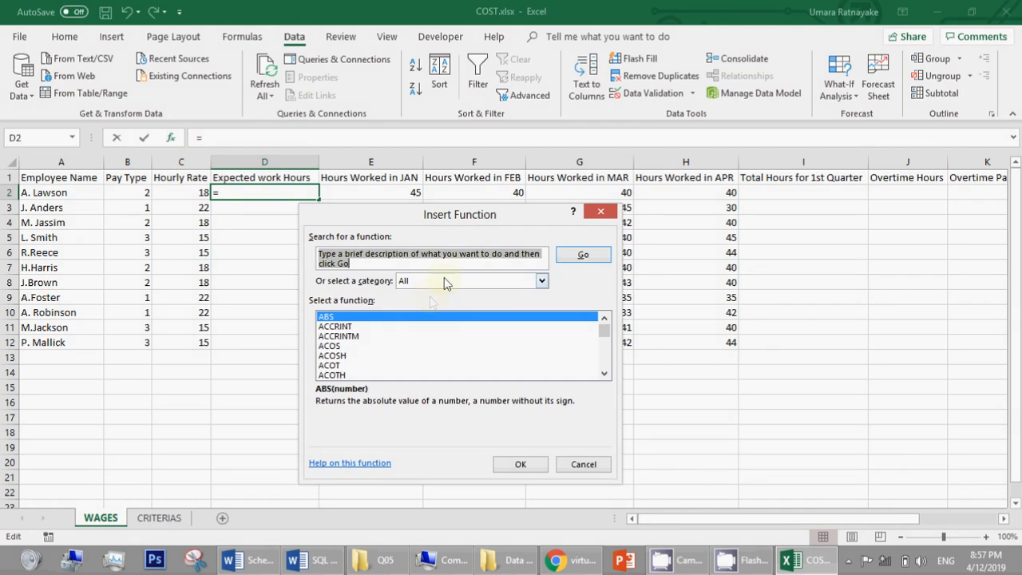
click(444, 280)
click(445, 280)
click(332, 327)
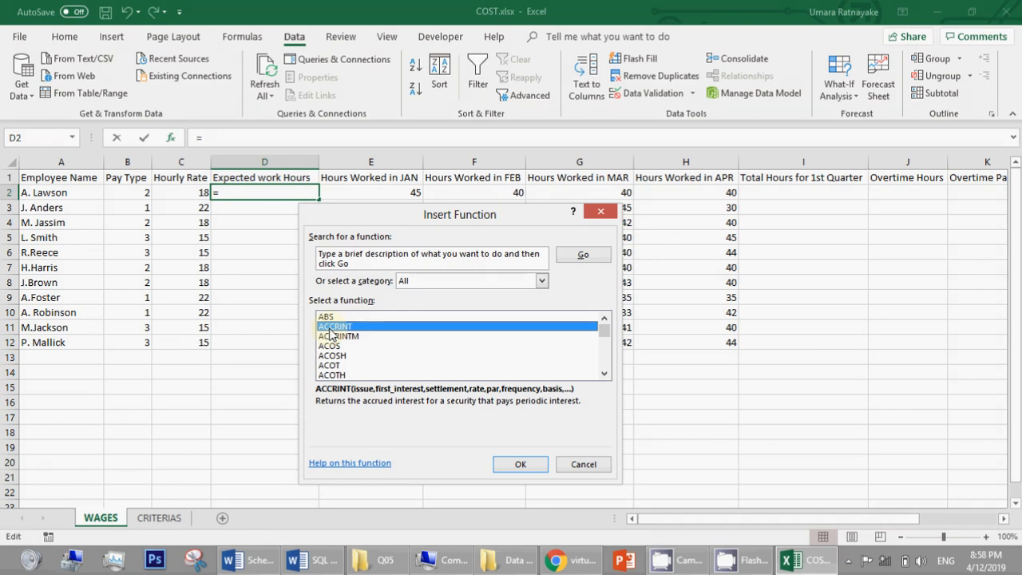
text(vl)
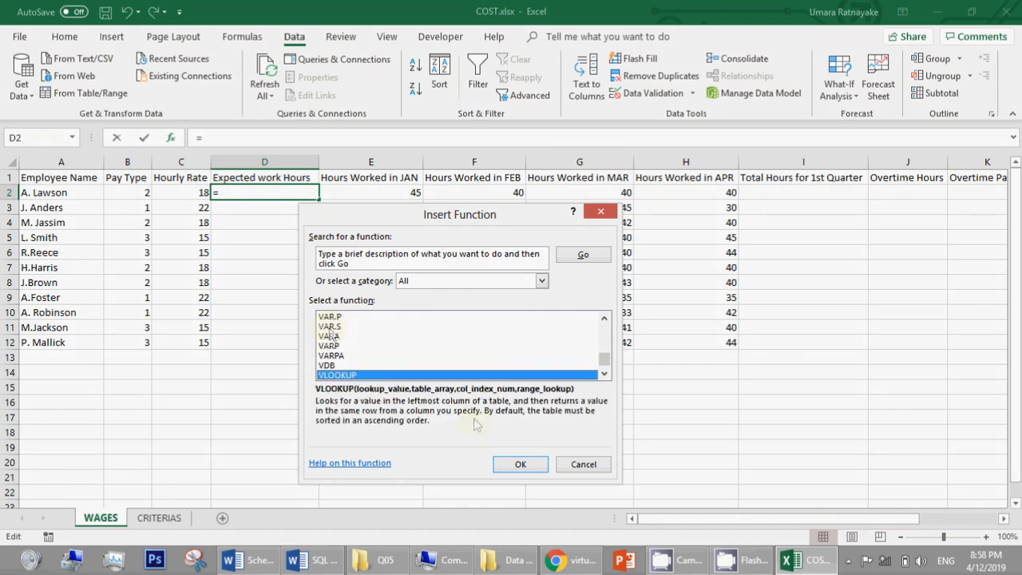
click(519, 464)
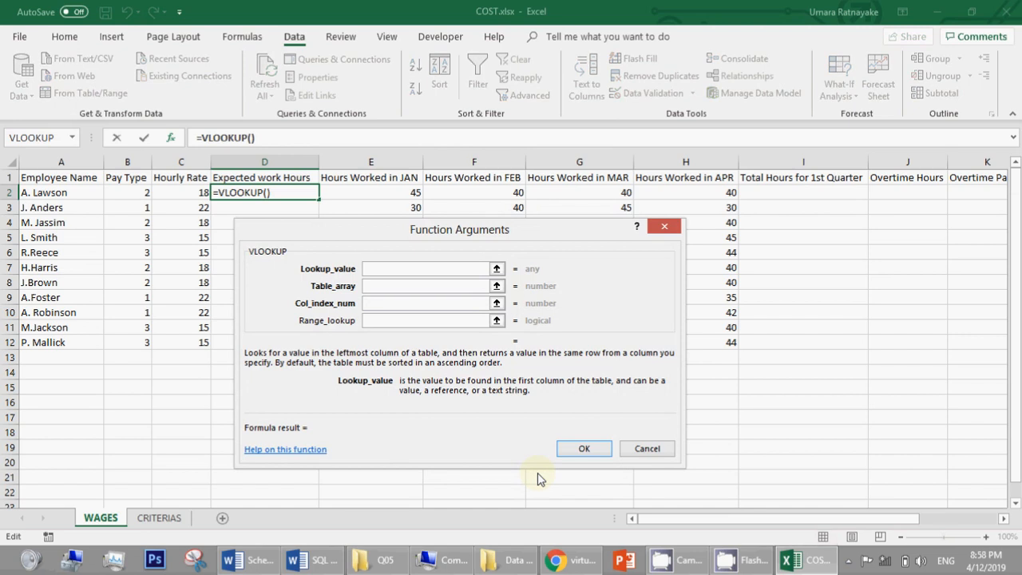
Set the VLOOKUP value to B2 and the table array to the absolute range CRITERIAS!$A$1:$C$4.
drag(501, 239, 586, 292)
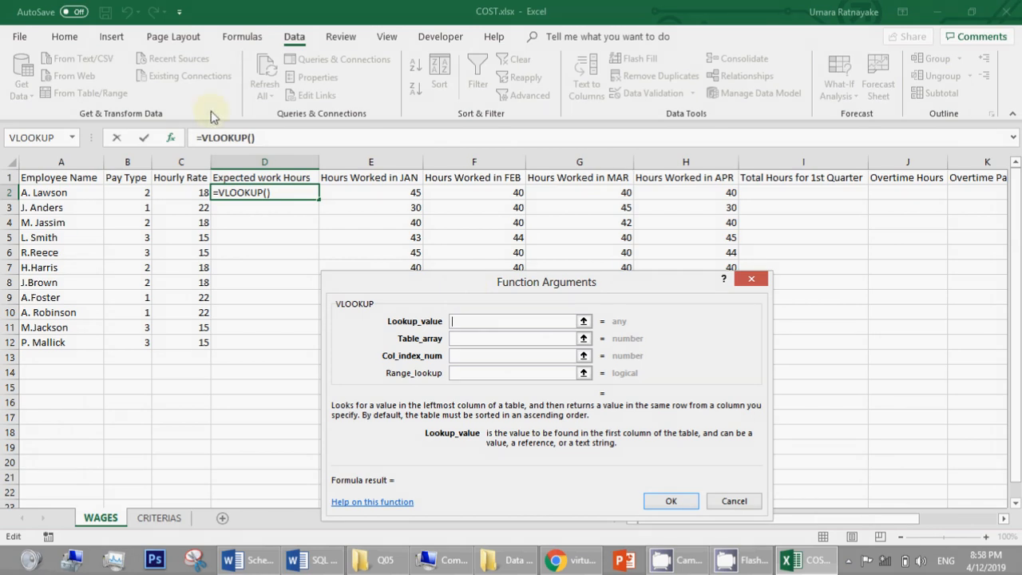
click(126, 193)
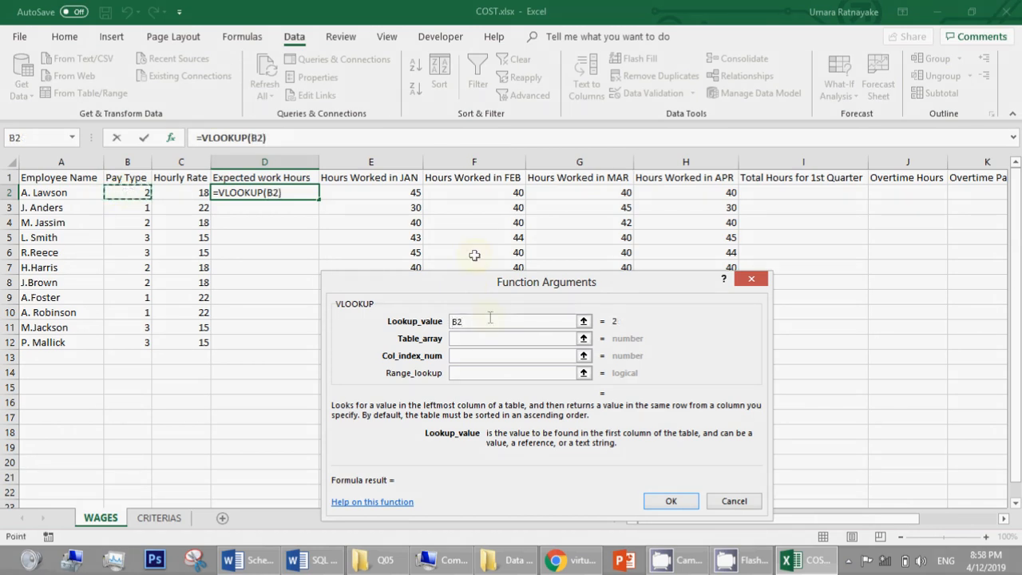
click(464, 338)
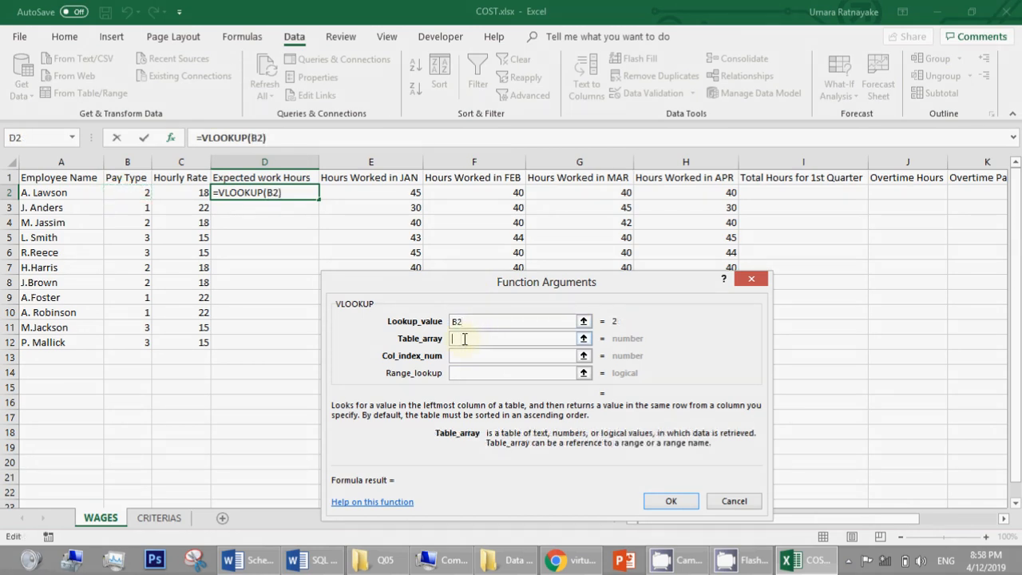
click(163, 519)
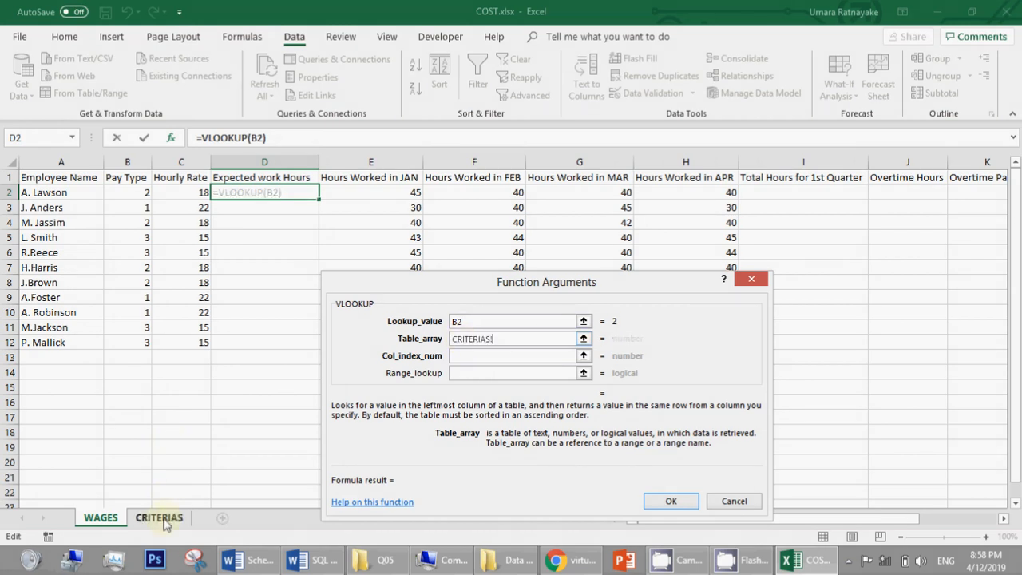
click(44, 178)
drag(44, 178, 199, 223)
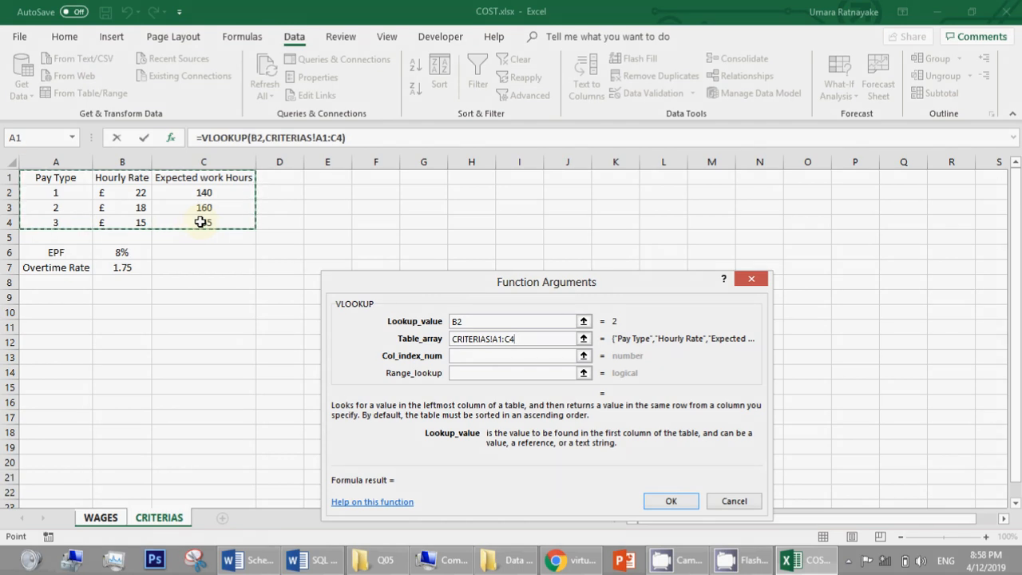
key(F4)
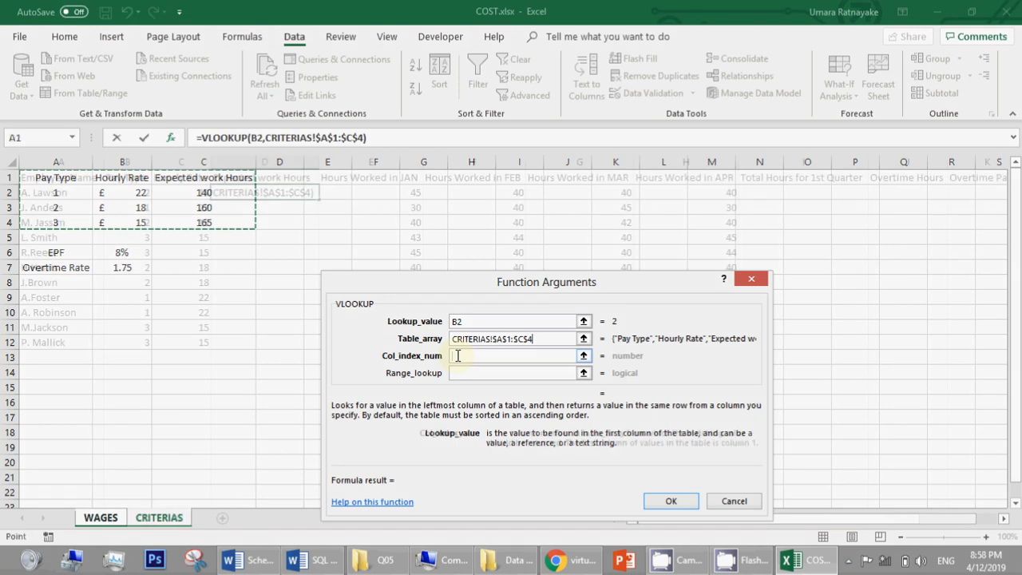
Set the VLOOKUP column index to 3 and fill the completed formula down the Expected work Hours column to D12.
click(457, 355)
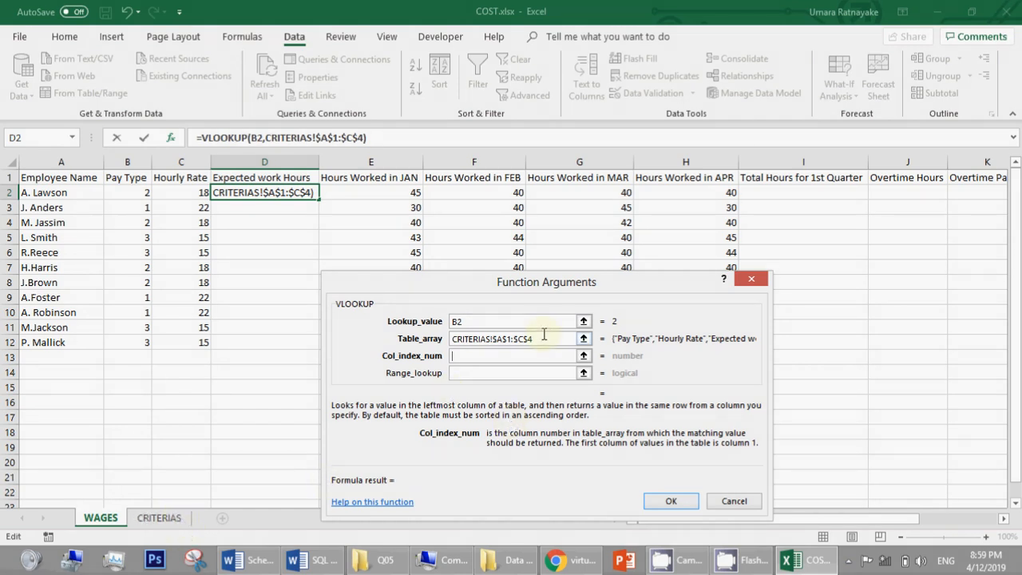
key(Tab)
text(3)
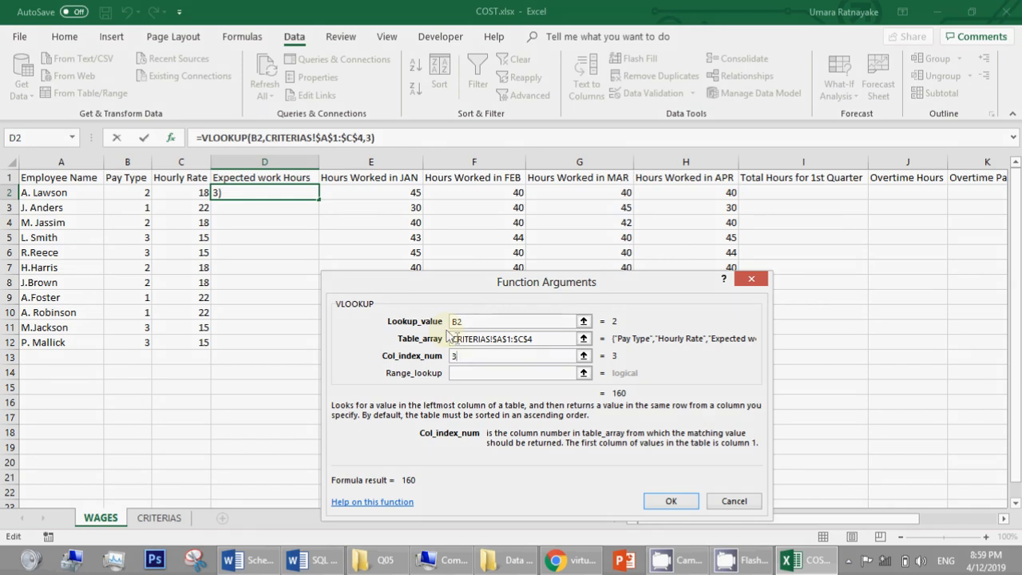
click(670, 501)
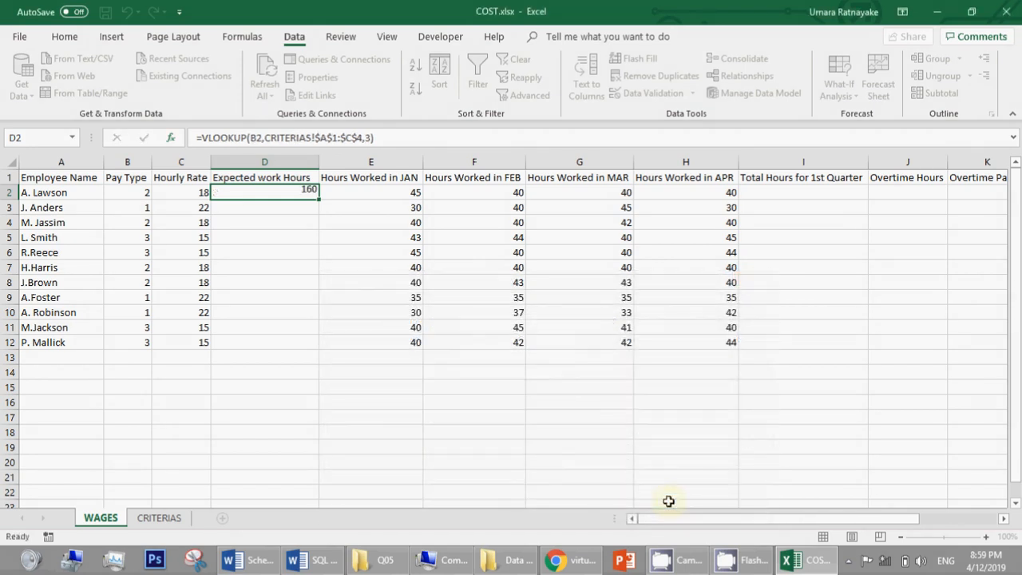
double_click(318, 199)
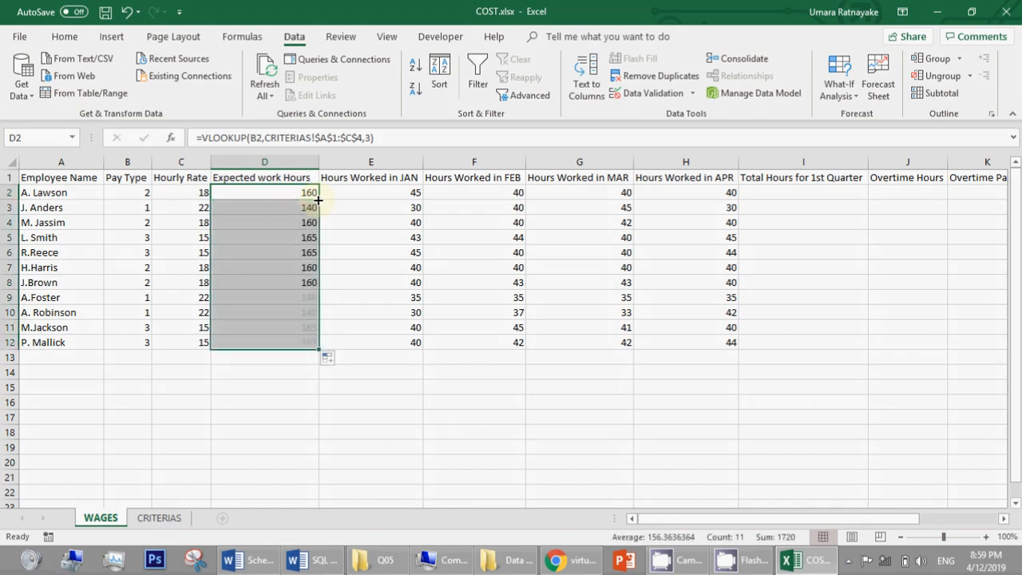
Set the expected work hours of pay type 2 on the CRITERIAS sheet to 170 and check the Expected work Hours on WAGES.
click(160, 519)
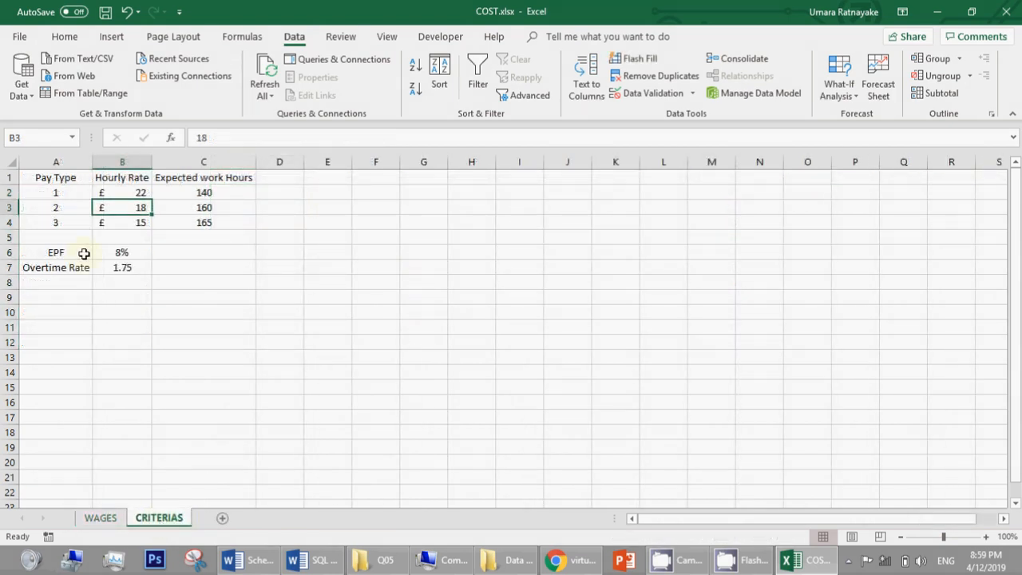
click(101, 517)
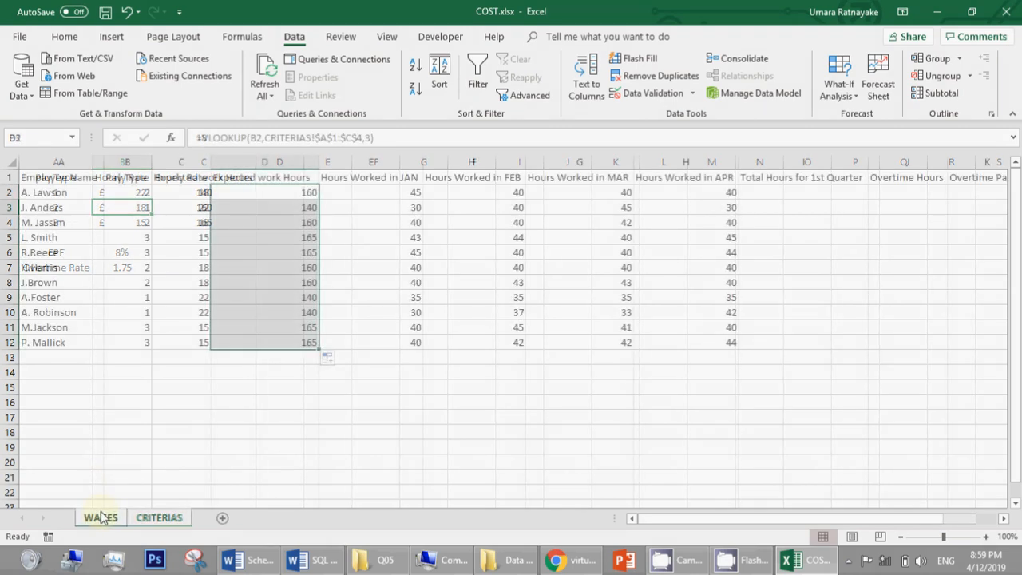
click(159, 518)
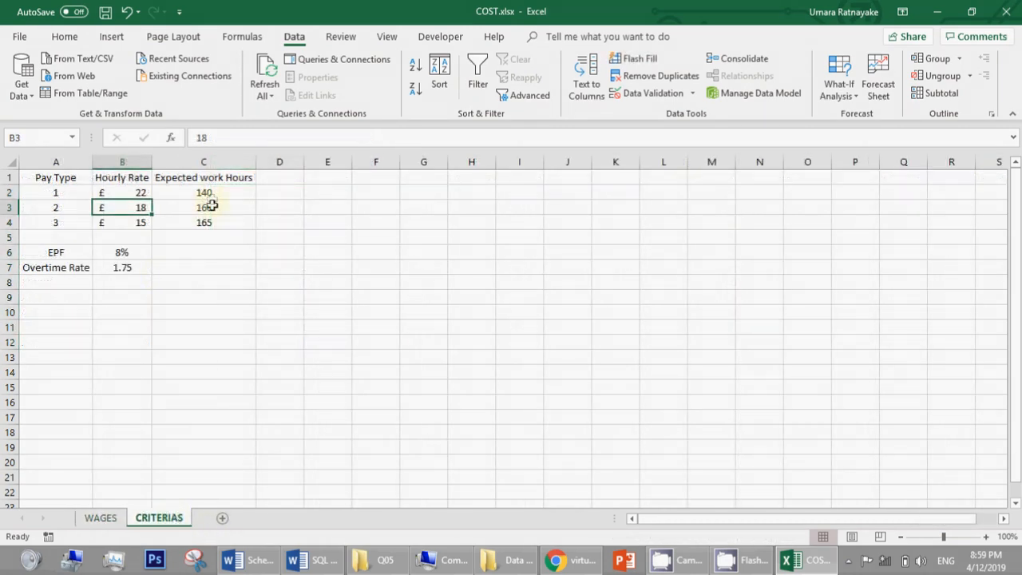
click(211, 206)
text(170)
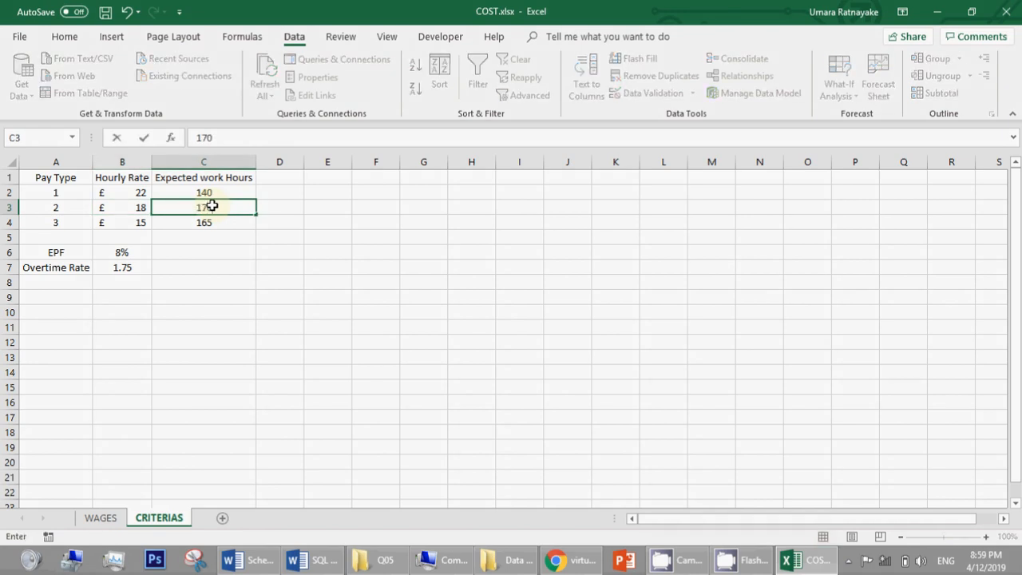
key(Return)
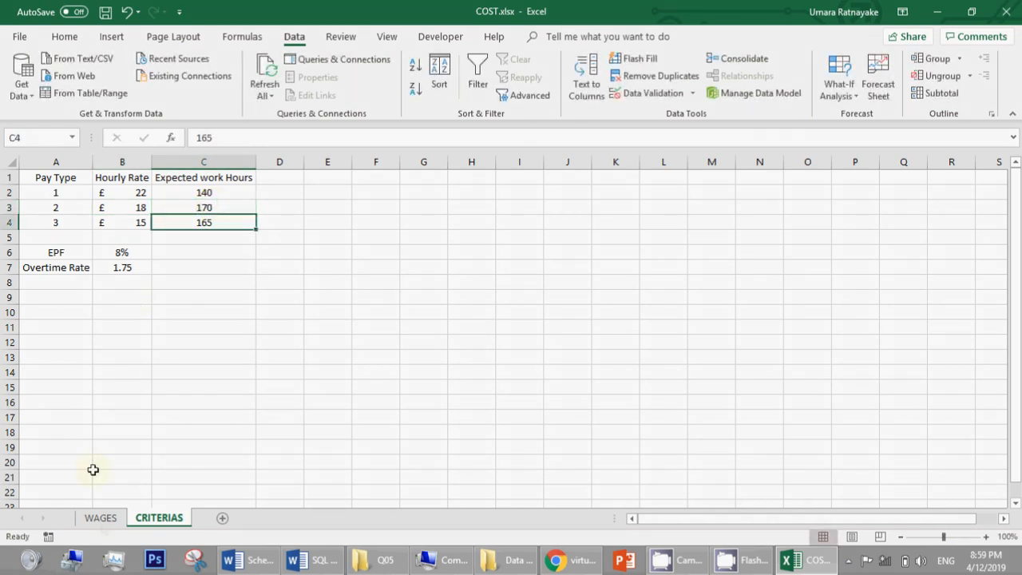
click(101, 518)
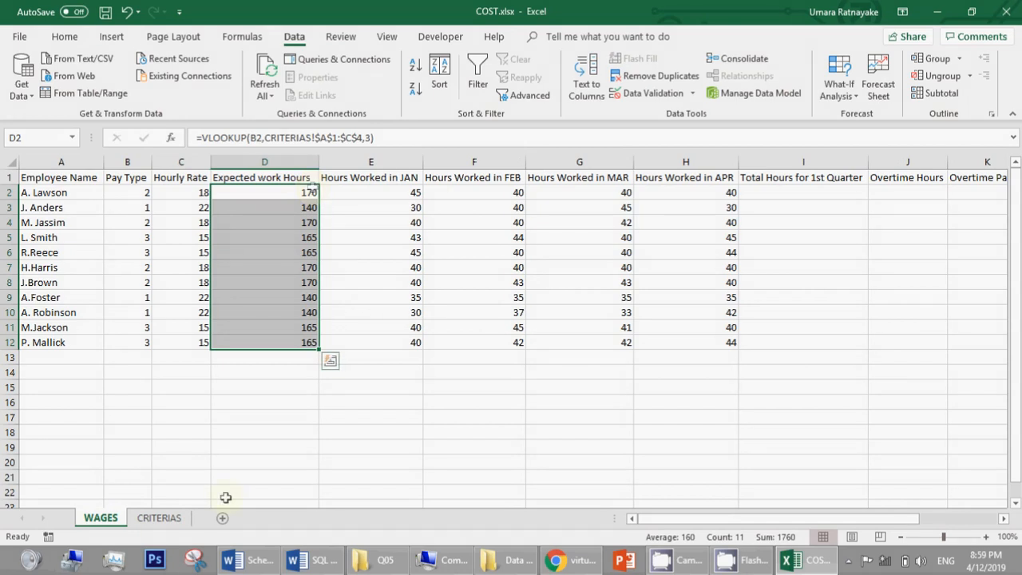
Undo the last expected work hours change on CRITERIAS and display the LOOKUP formula in C2 of WAGES.
key(ctrl+z)
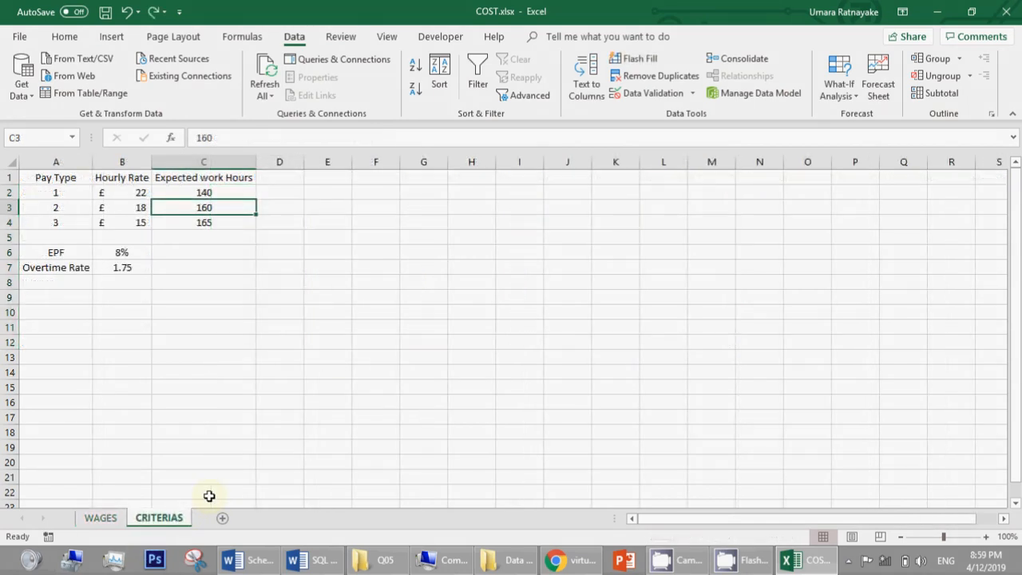
click(110, 519)
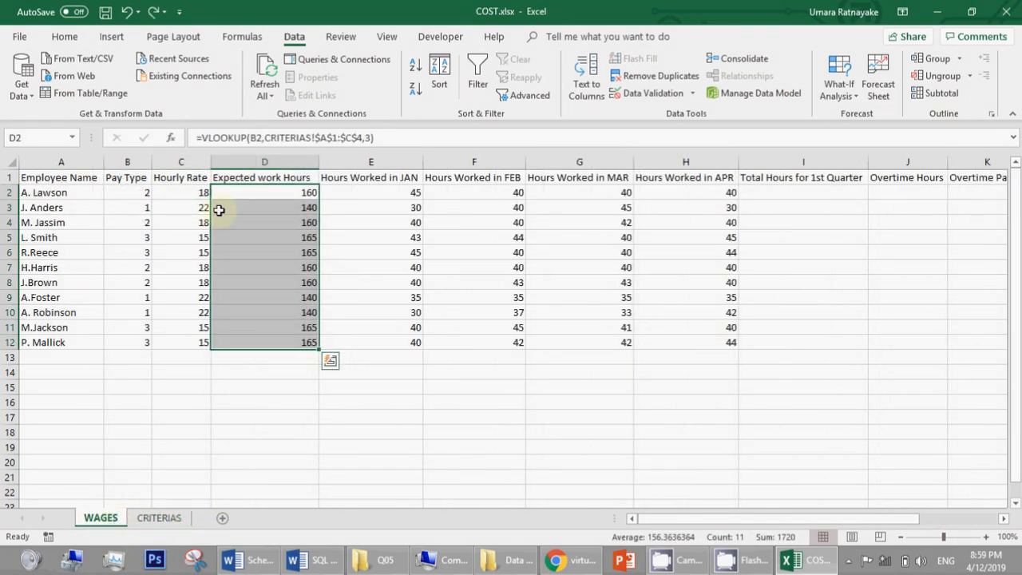
click(188, 192)
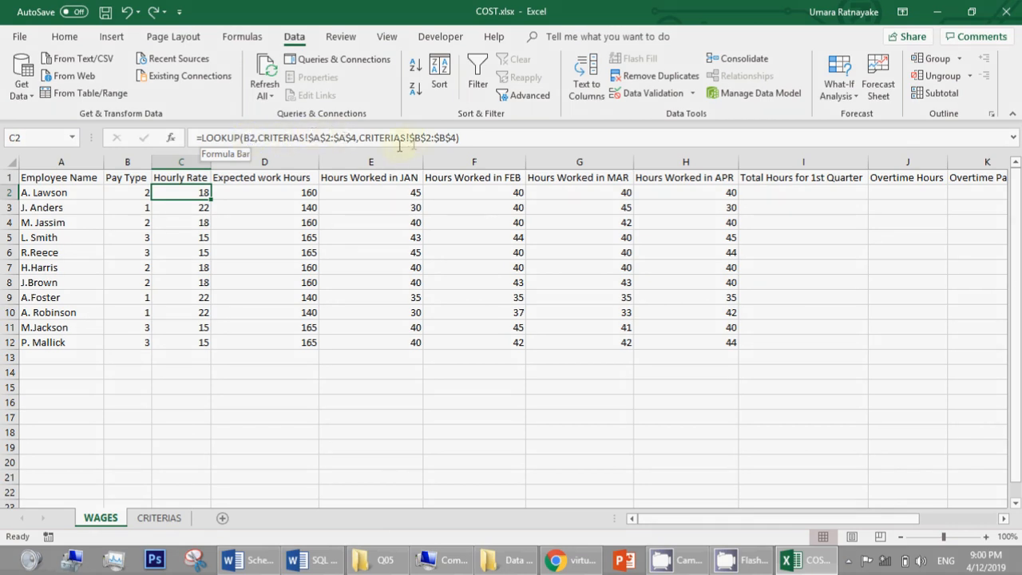
Compare the VLOOKUP formulas in Expected work Hours cells D2 and D3 with the LOOKUP formula in Hourly Rate cell C3.
click(272, 194)
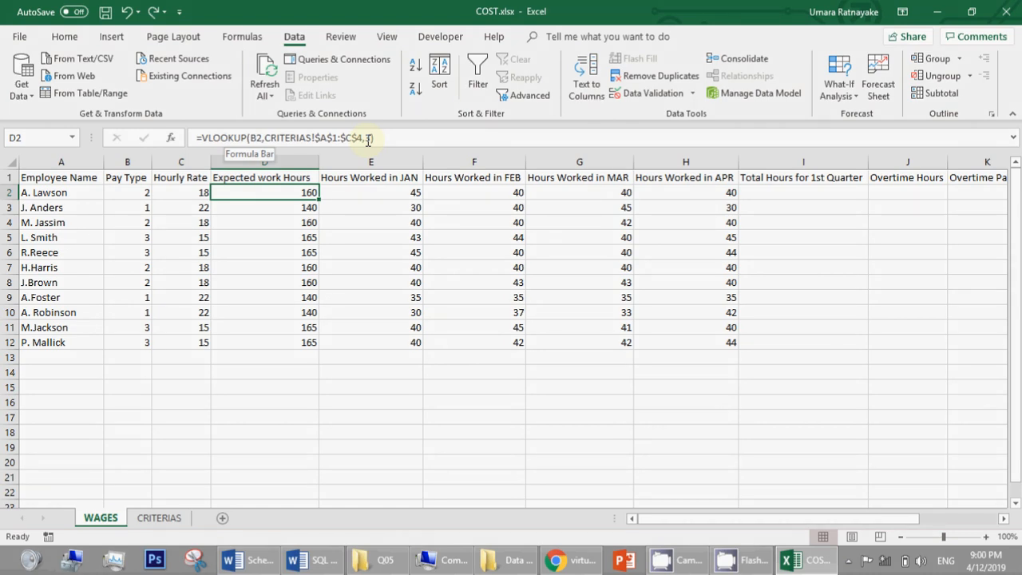
click(280, 237)
click(267, 209)
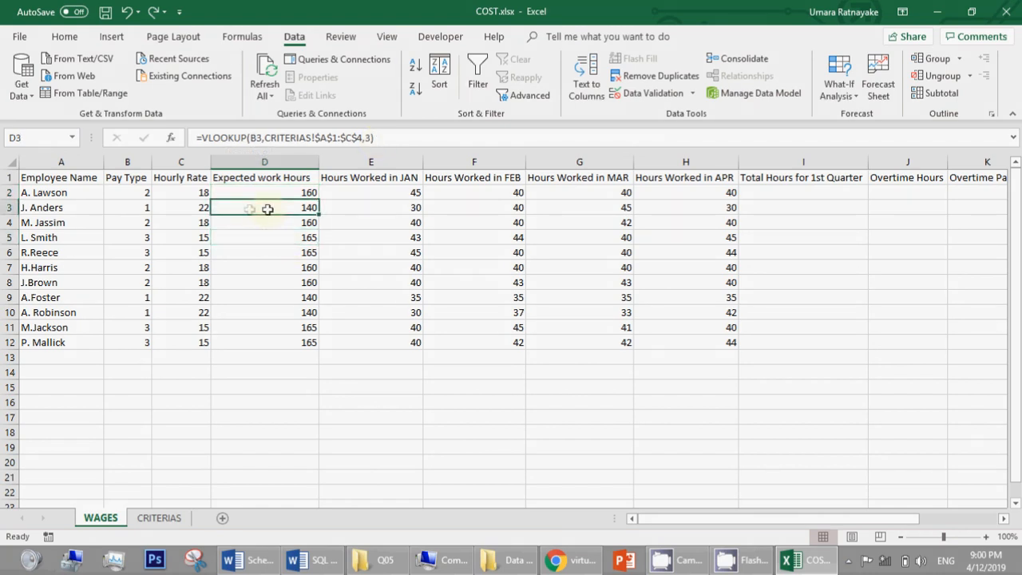
click(202, 210)
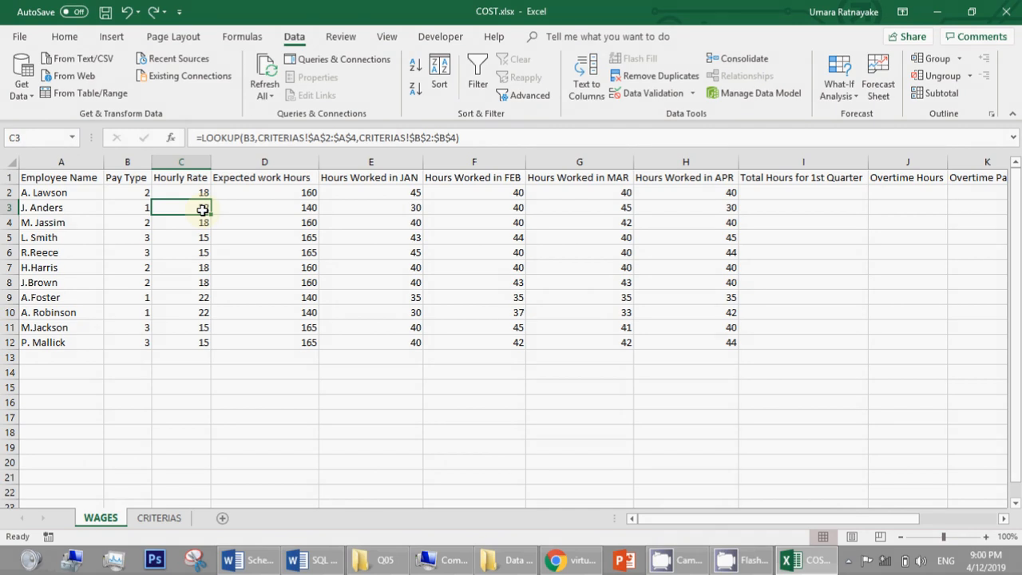
click(282, 193)
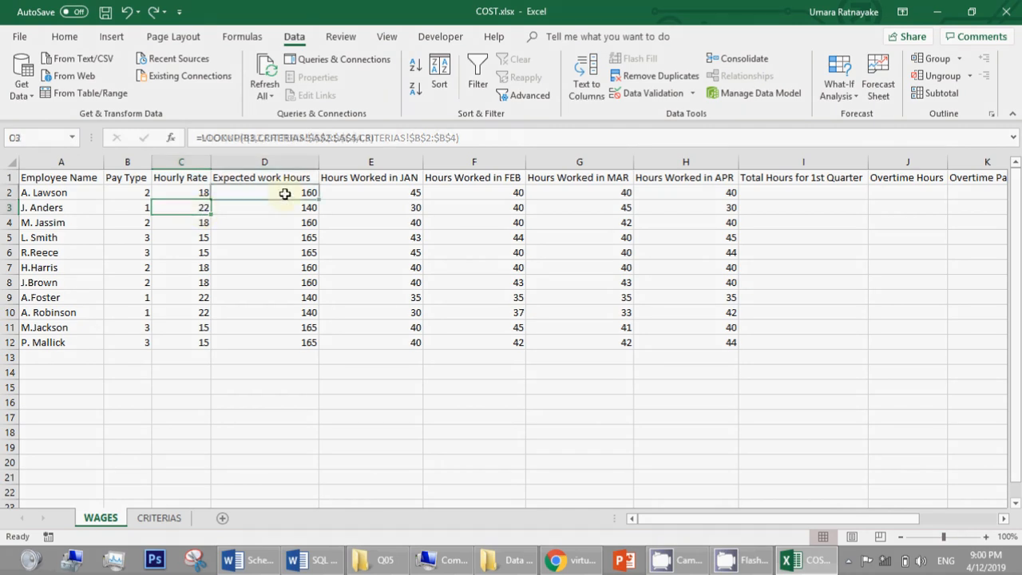
click(217, 207)
click(196, 206)
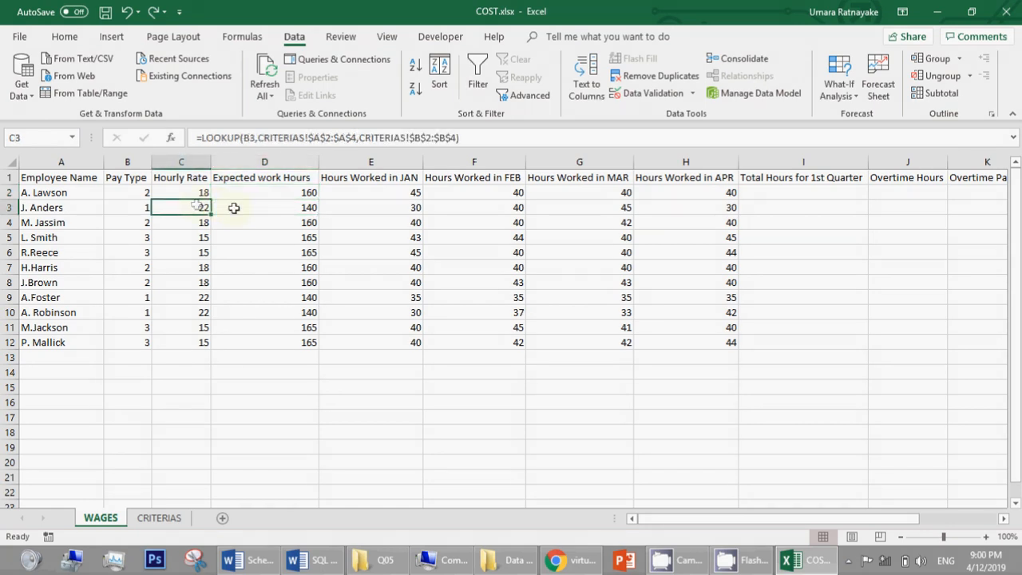
click(234, 207)
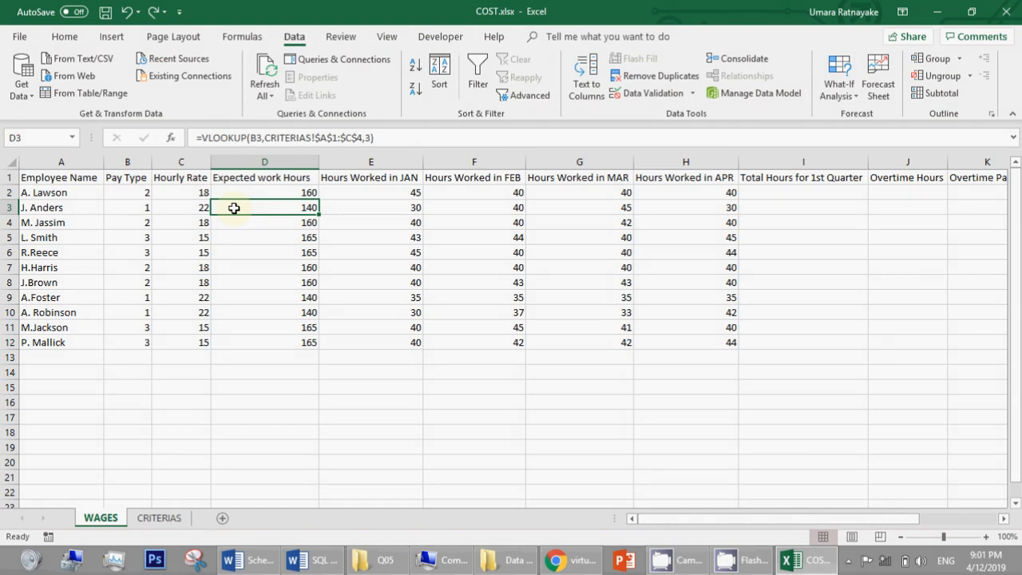
click(176, 206)
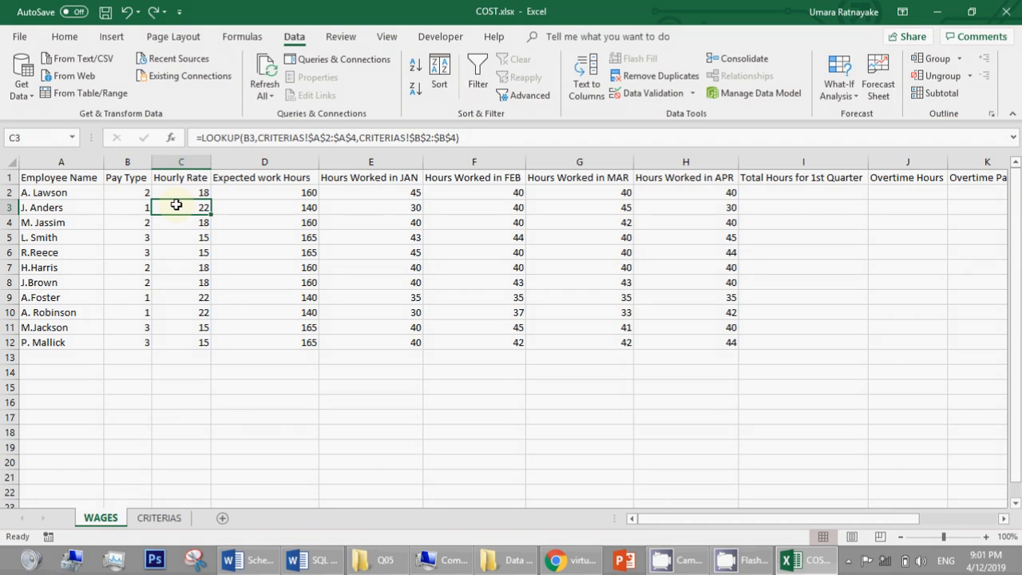
click(849, 561)
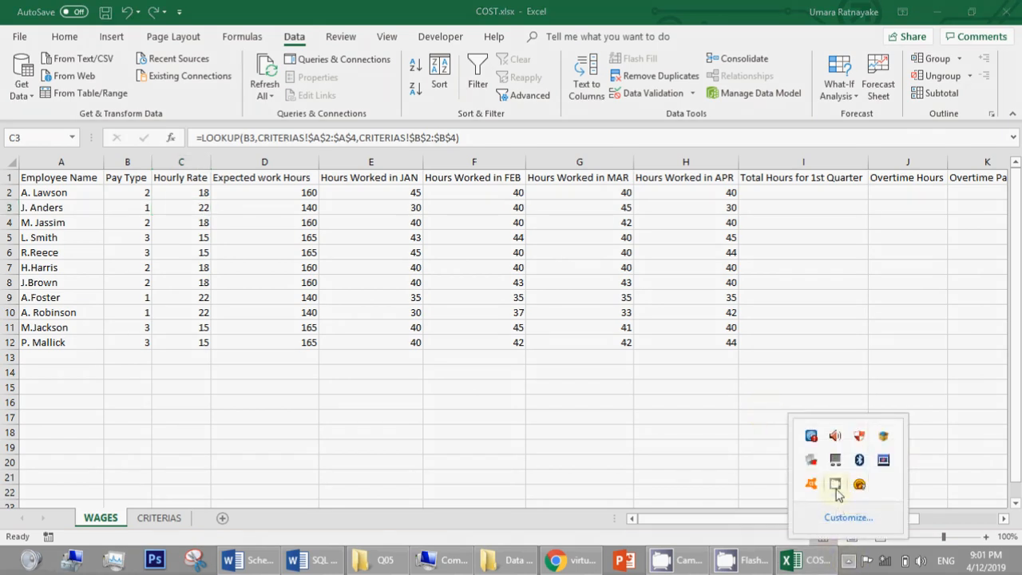
click(835, 484)
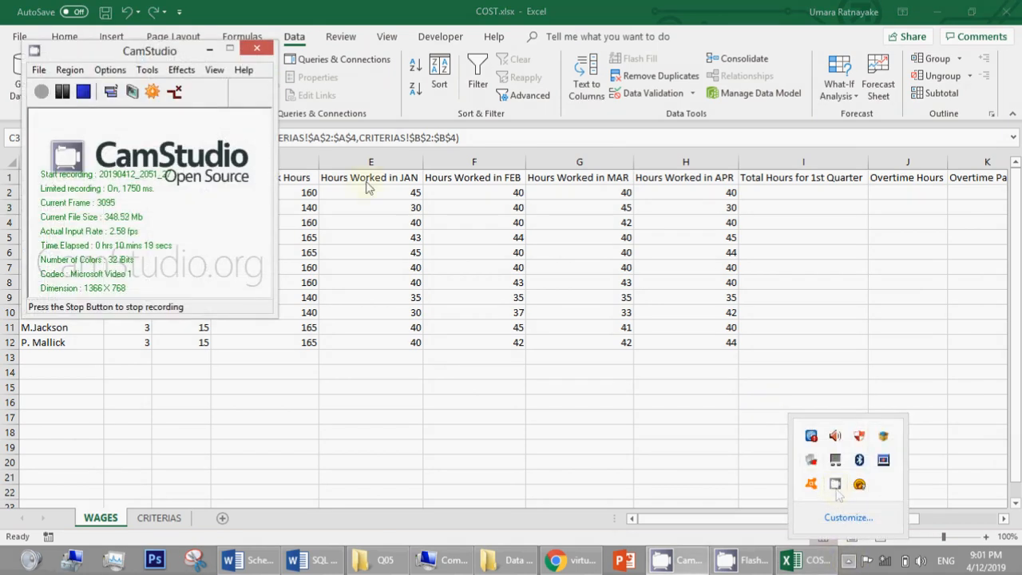